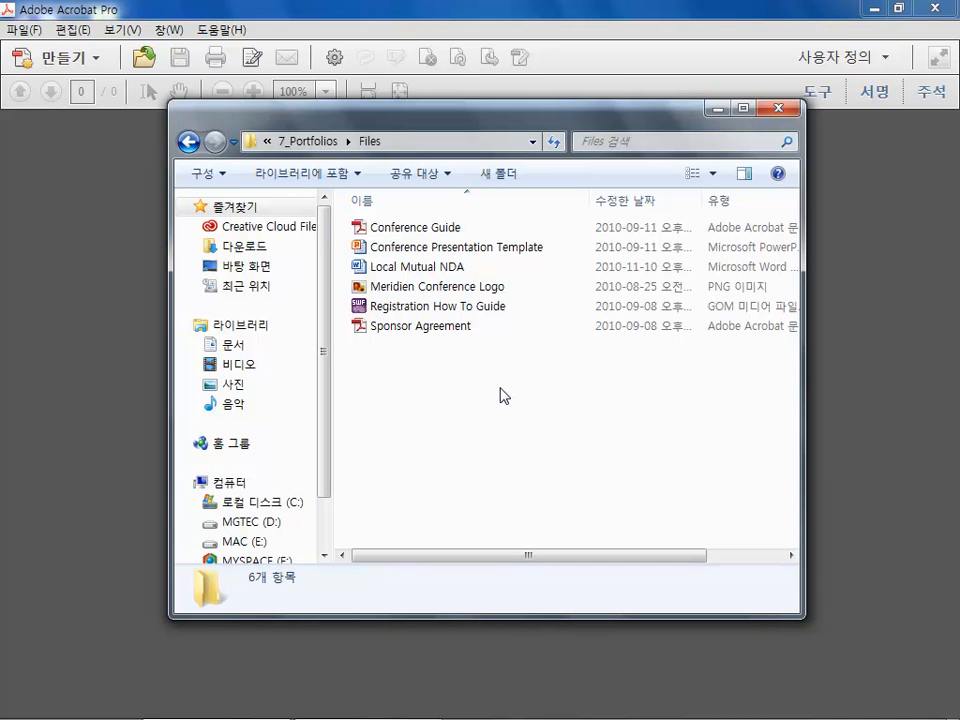
{"action": "left_click", "coordinate": [56, 57]}
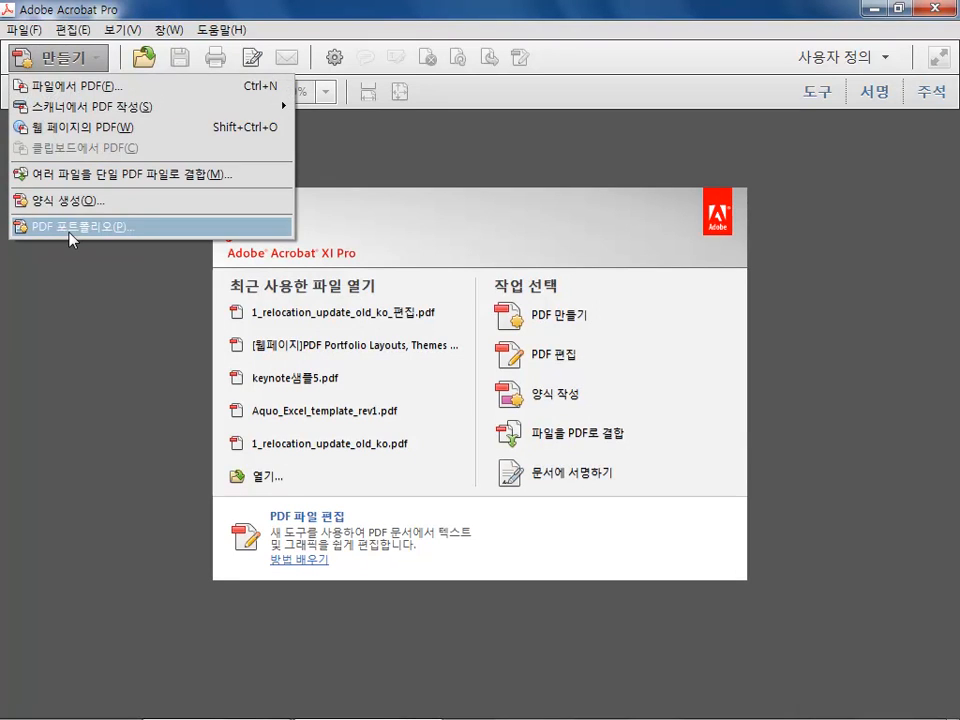
{"action": "left_click", "coordinate": [15, 30]}
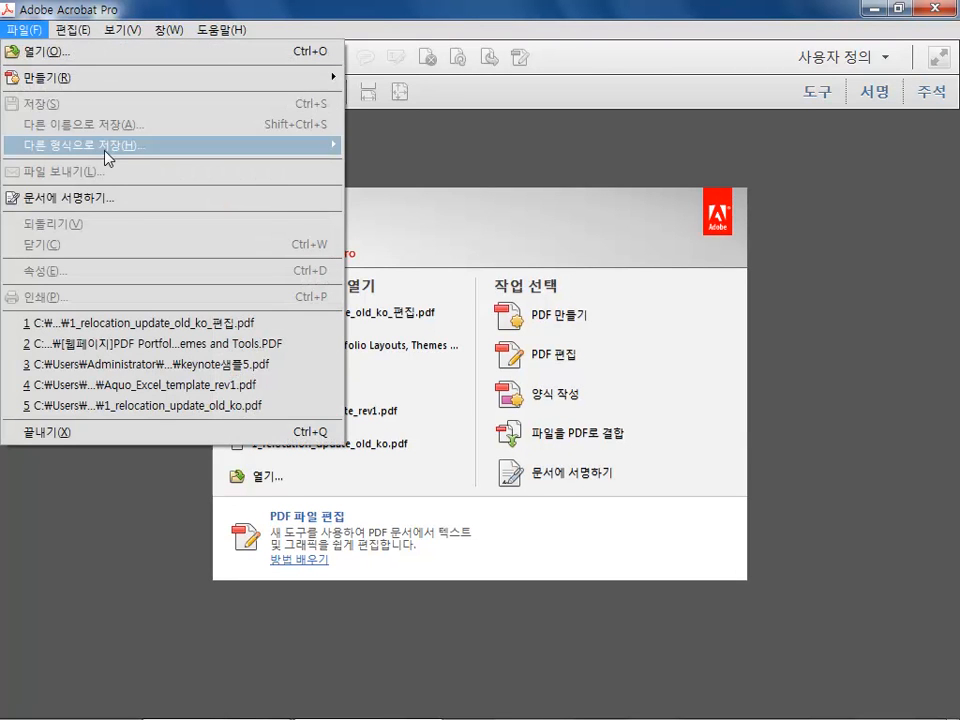
{"action": "mouse_move", "coordinate": [86, 93]}
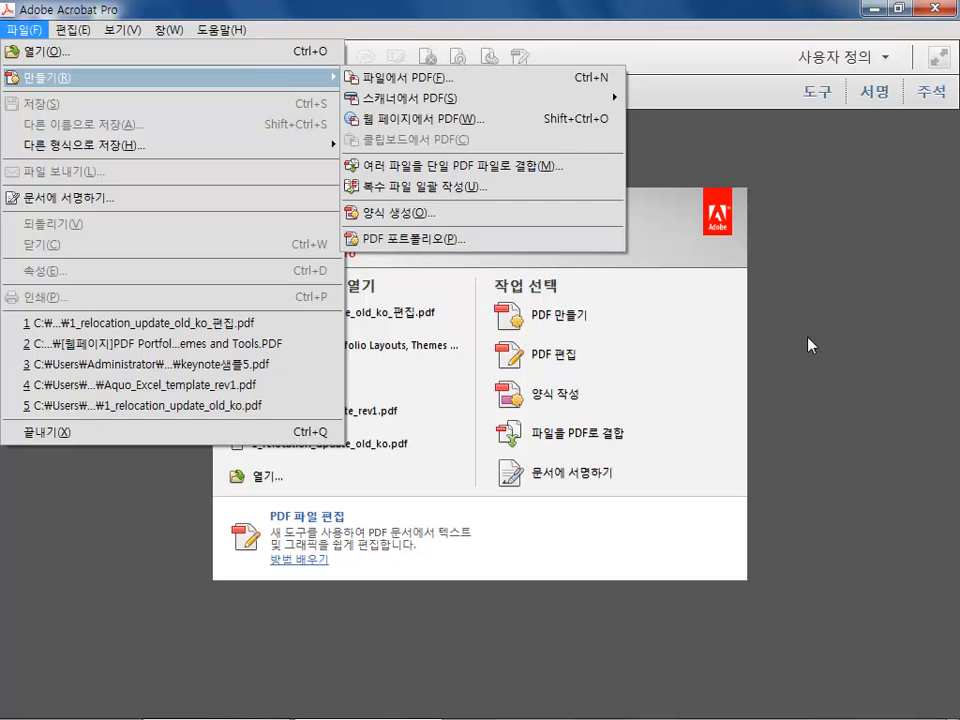
{"action": "left_click", "coordinate": [690, 343]}
Switch to the Files folder window and send all six files to Acrobat's Combine Files (Acrobat에서 파일 결합).
{"action": "mouse_move", "coordinate": [375, 713]}
{"action": "left_click", "coordinate": [225, 703]}
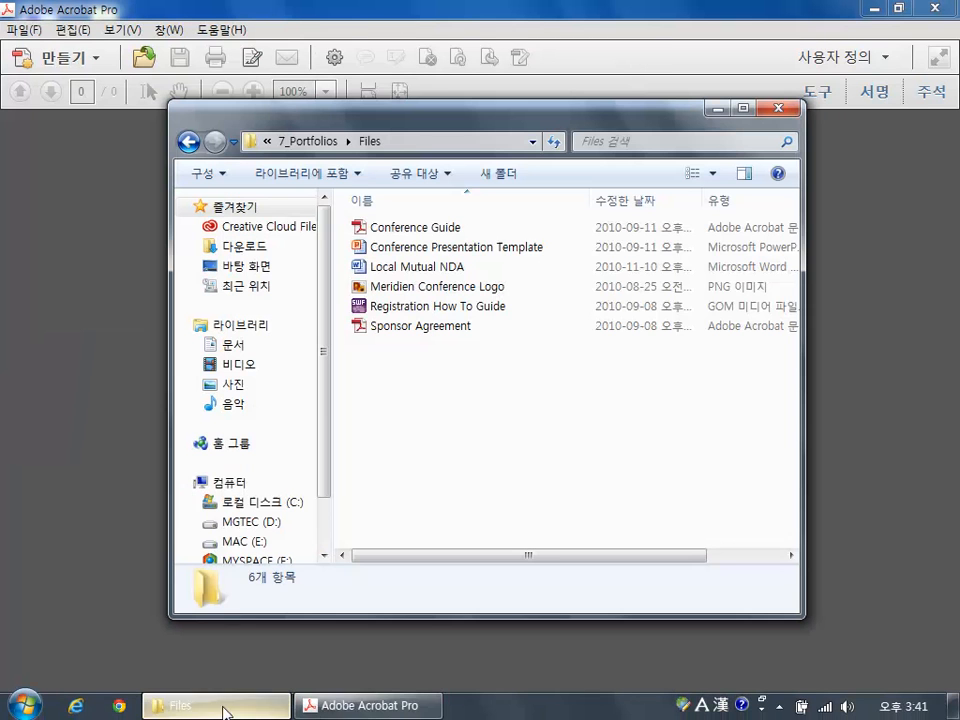
{"action": "left_click_drag", "start_coordinate": [460, 392], "coordinate": [403, 220]}
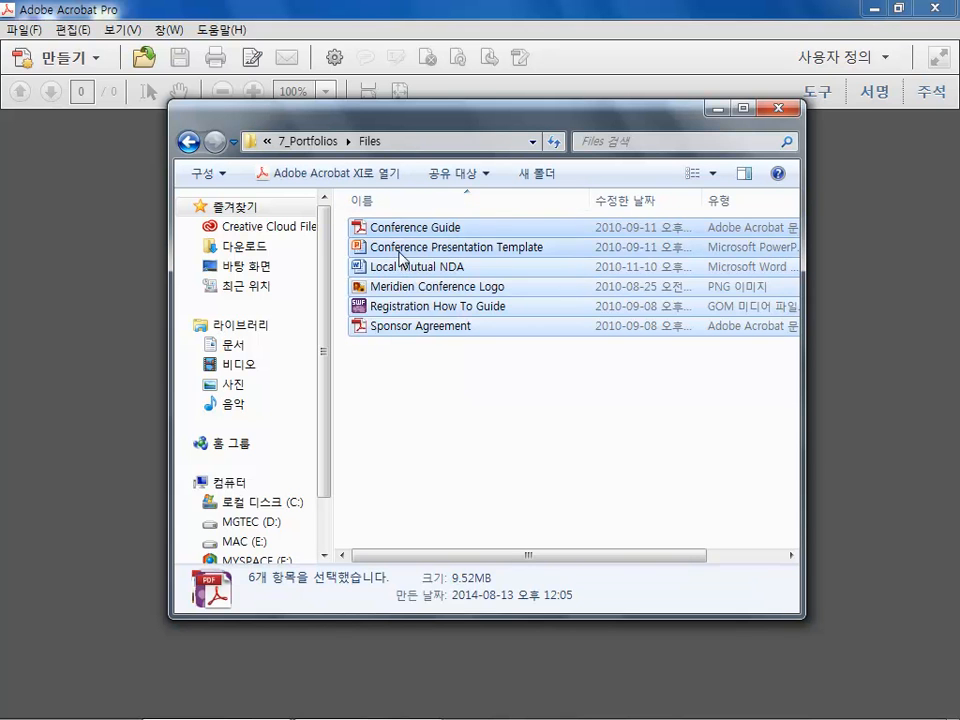
{"action": "right_click", "coordinate": [399, 265]}
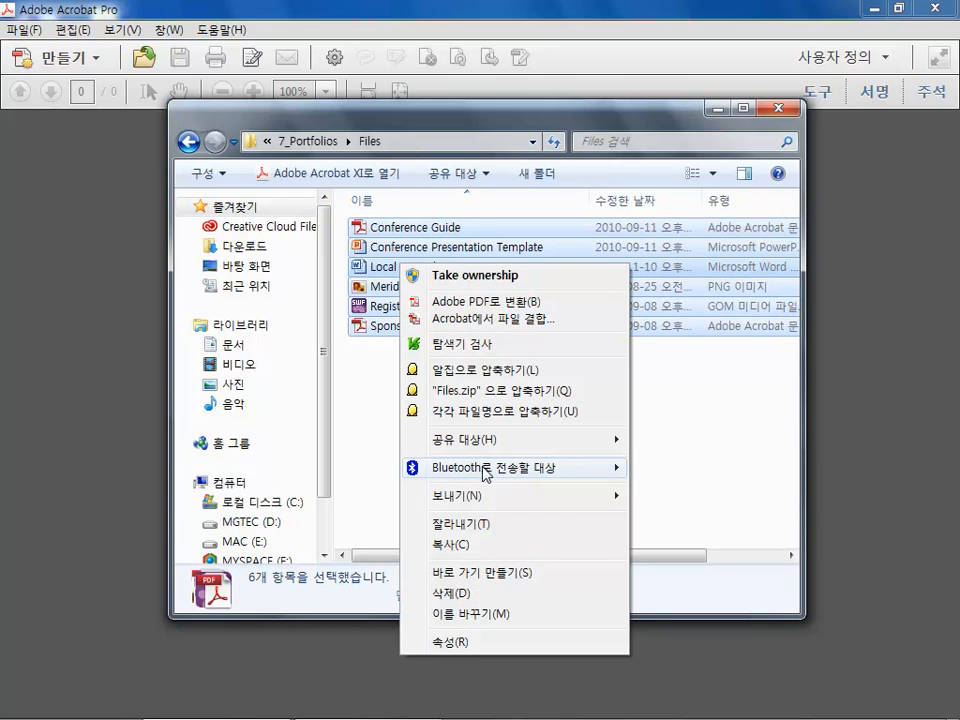
{"action": "left_click", "coordinate": [483, 320]}
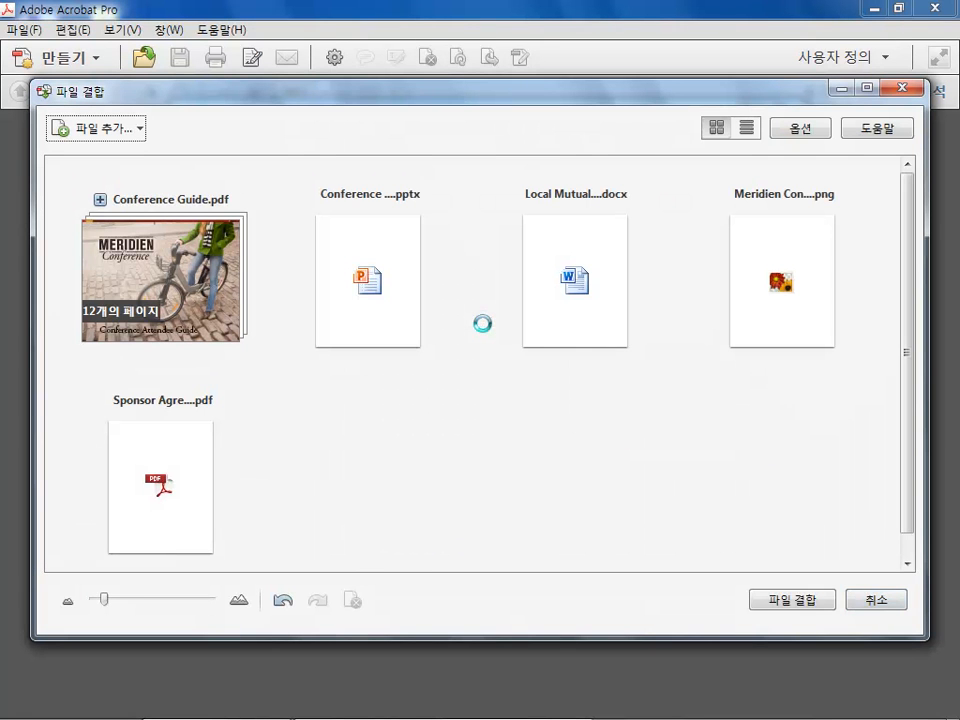
Set the combined output's file type to Portfolio (포트폴리오) and combine the files.
{"action": "left_click", "coordinate": [797, 128]}
{"action": "left_click", "coordinate": [460, 302]}
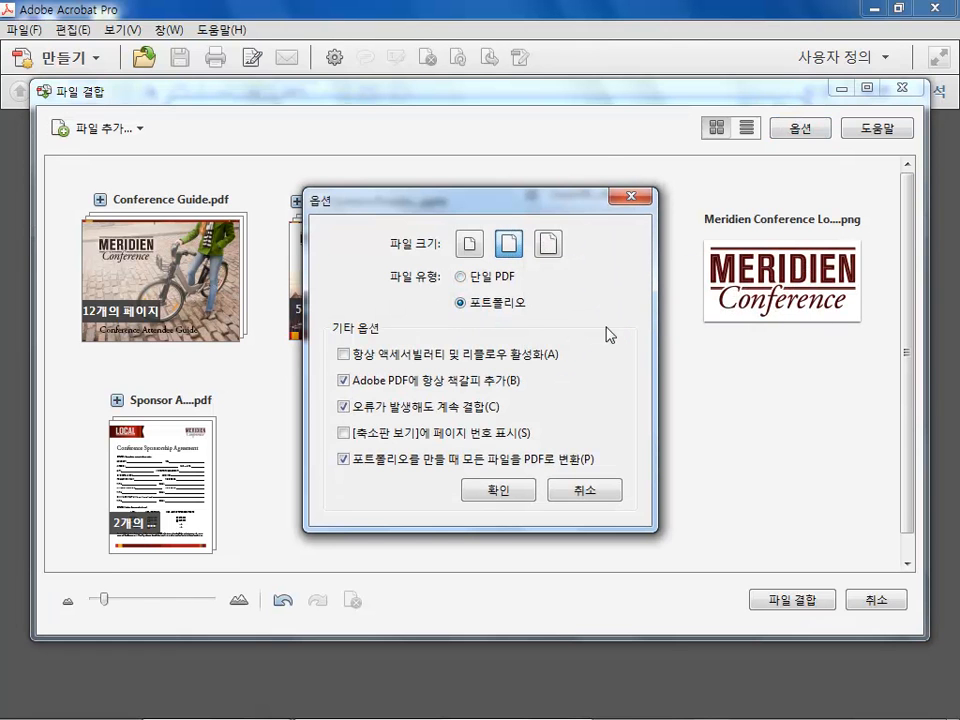
{"action": "left_click", "coordinate": [509, 492]}
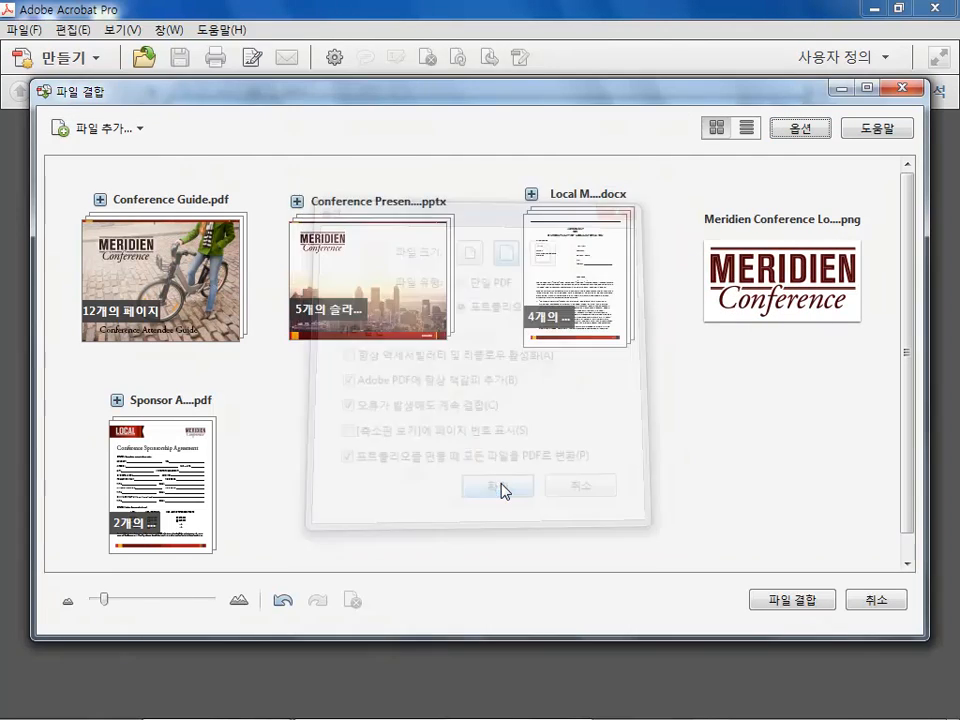
{"action": "left_click", "coordinate": [805, 602]}
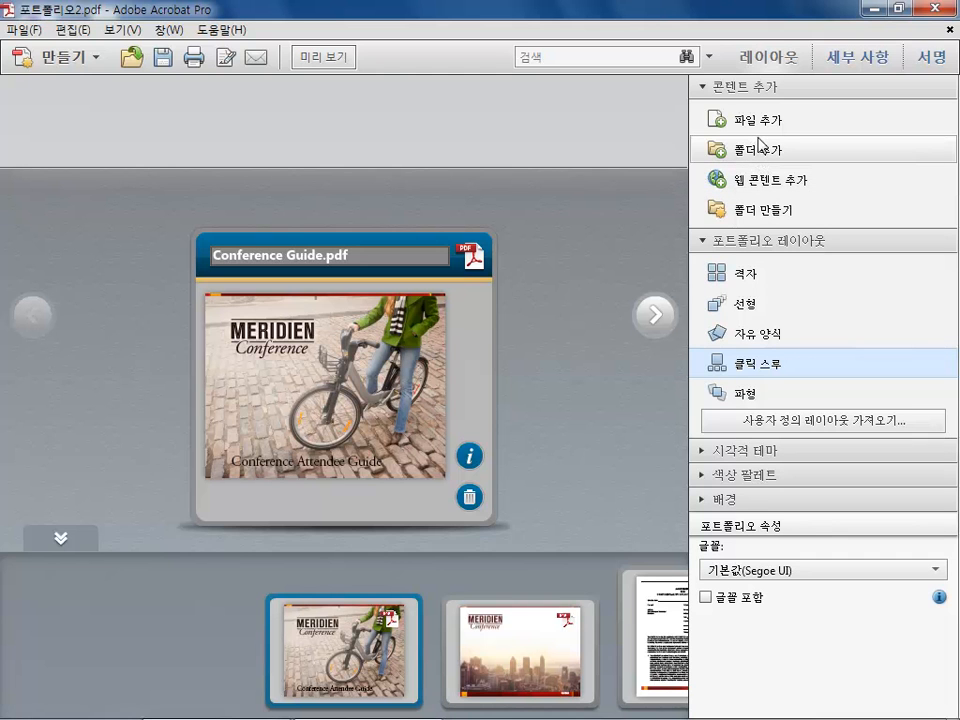
Add the Registration How To Guide file from the 7_Portfolios Files folder to the portfolio.
{"action": "left_click", "coordinate": [728, 121]}
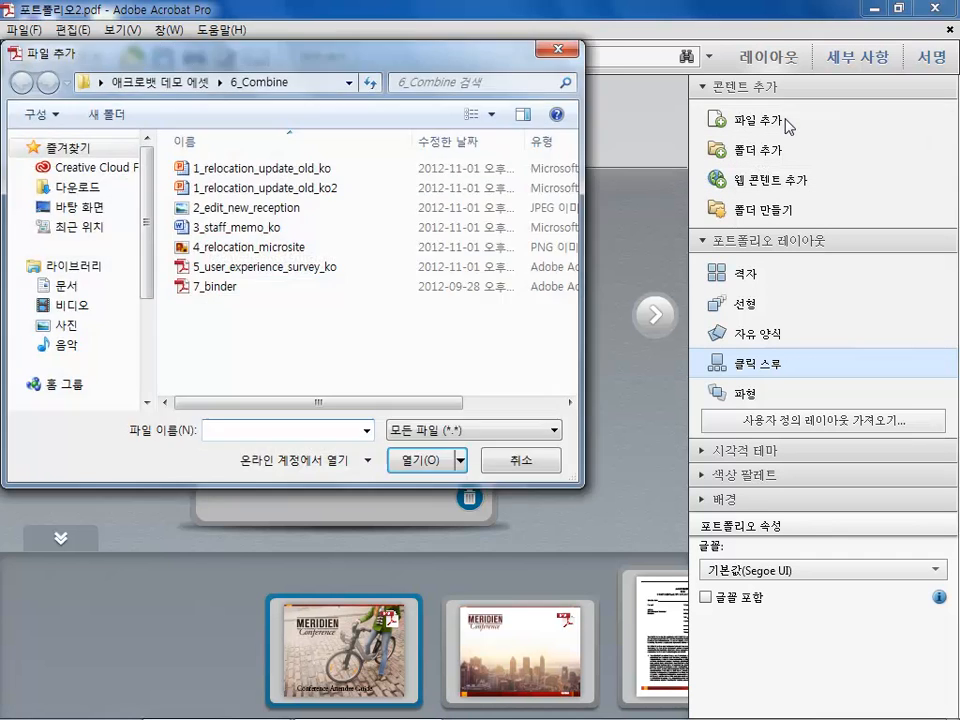
{"action": "left_click", "coordinate": [205, 86]}
{"action": "double_click", "coordinate": [214, 281]}
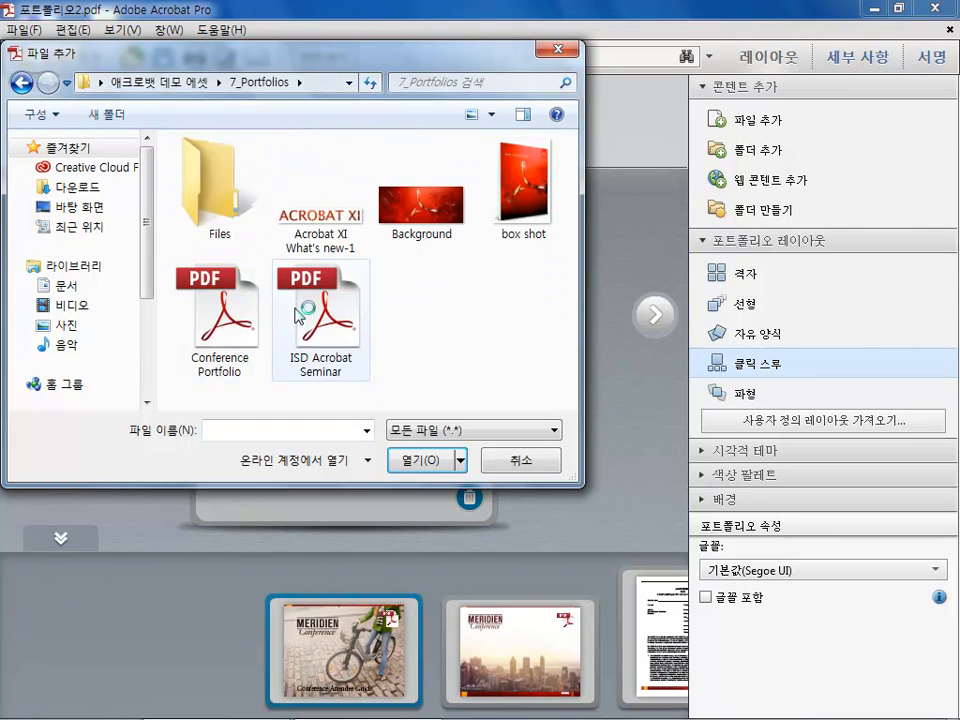
{"action": "double_click", "coordinate": [210, 185]}
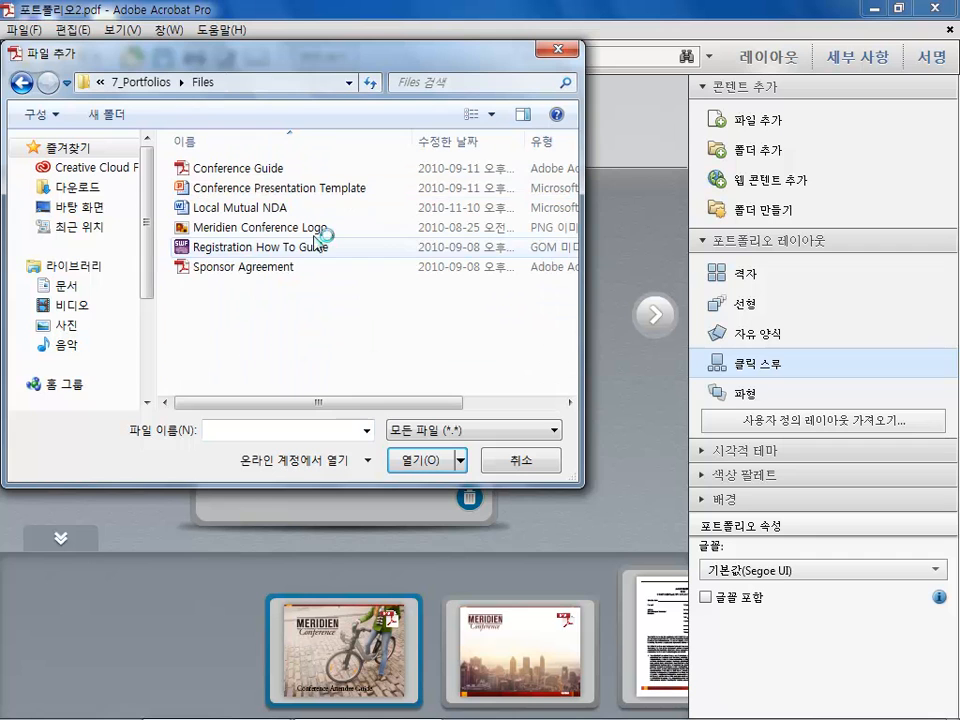
{"action": "left_click", "coordinate": [224, 249]}
{"action": "left_click", "coordinate": [416, 461]}
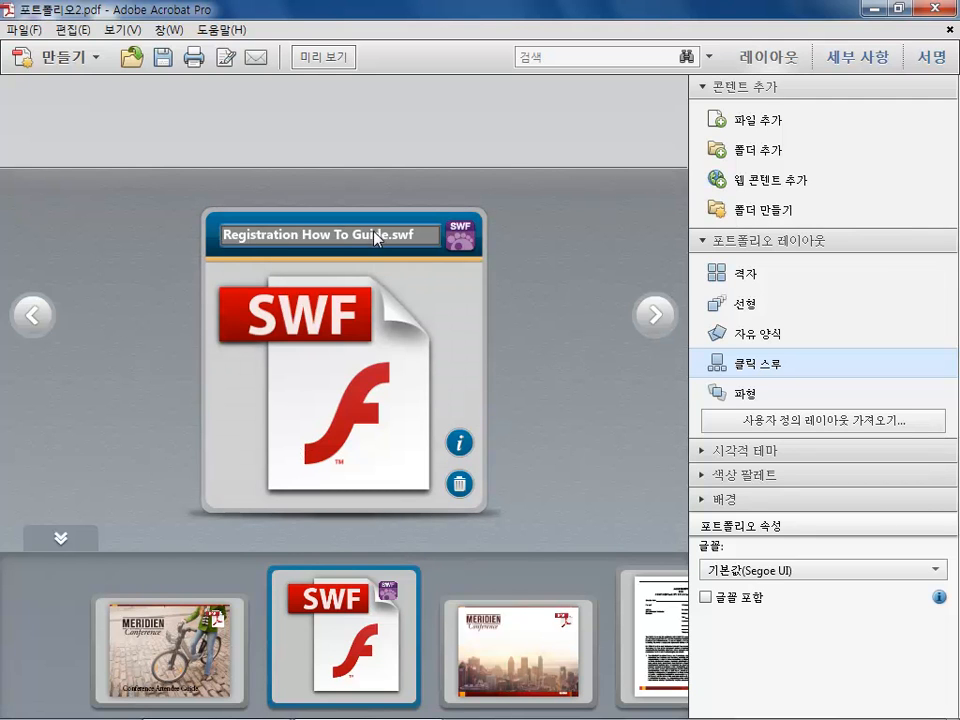
Try the Grid (격자) portfolio layout and return to the Click-Through (클릭 스루) layout.
{"action": "left_click_drag", "start_coordinate": [385, 234], "coordinate": [253, 240]}
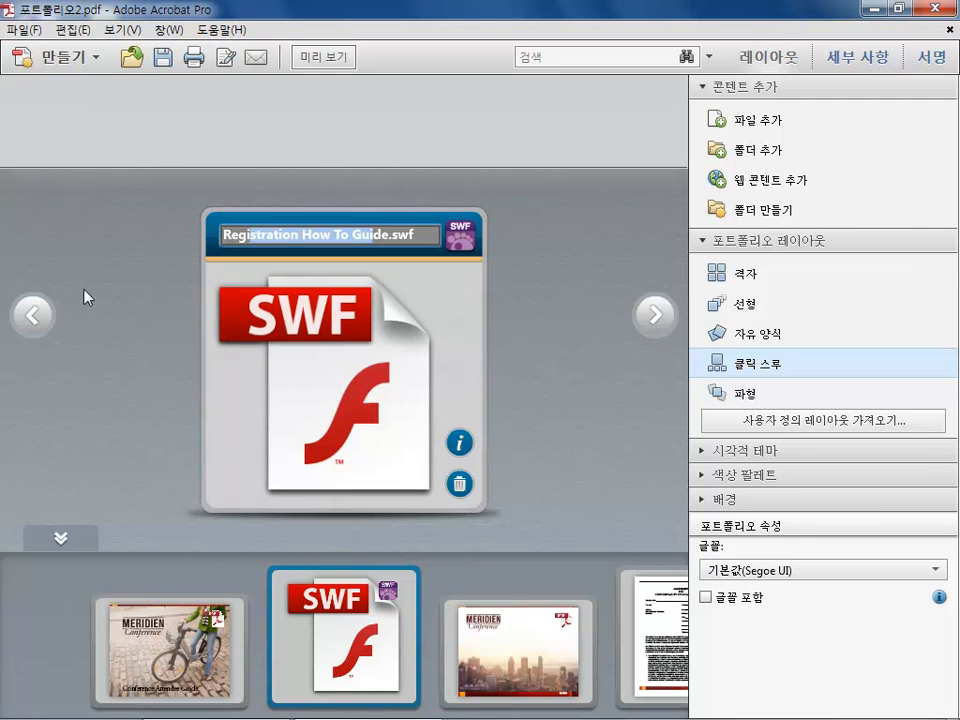
{"action": "left_click", "coordinate": [31, 316]}
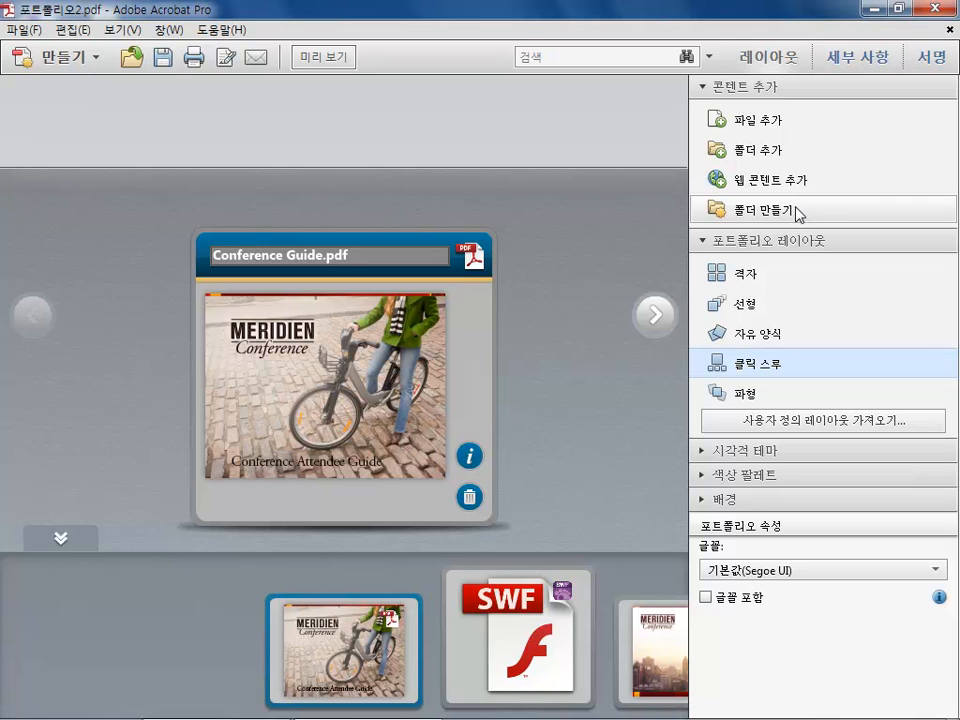
{"action": "left_click", "coordinate": [778, 280]}
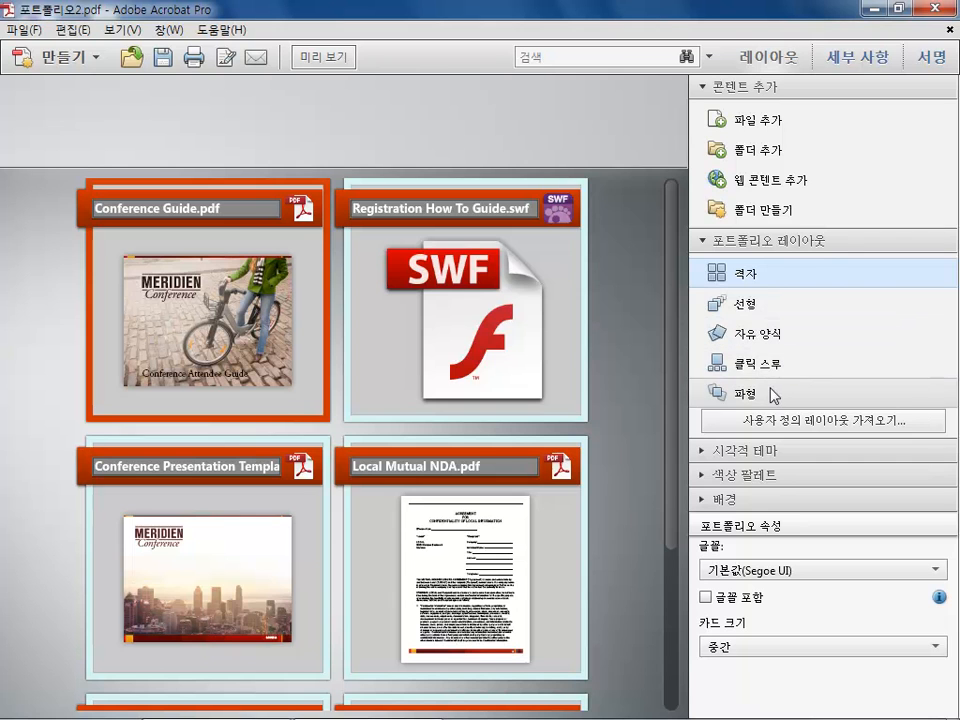
{"action": "left_click", "coordinate": [783, 367]}
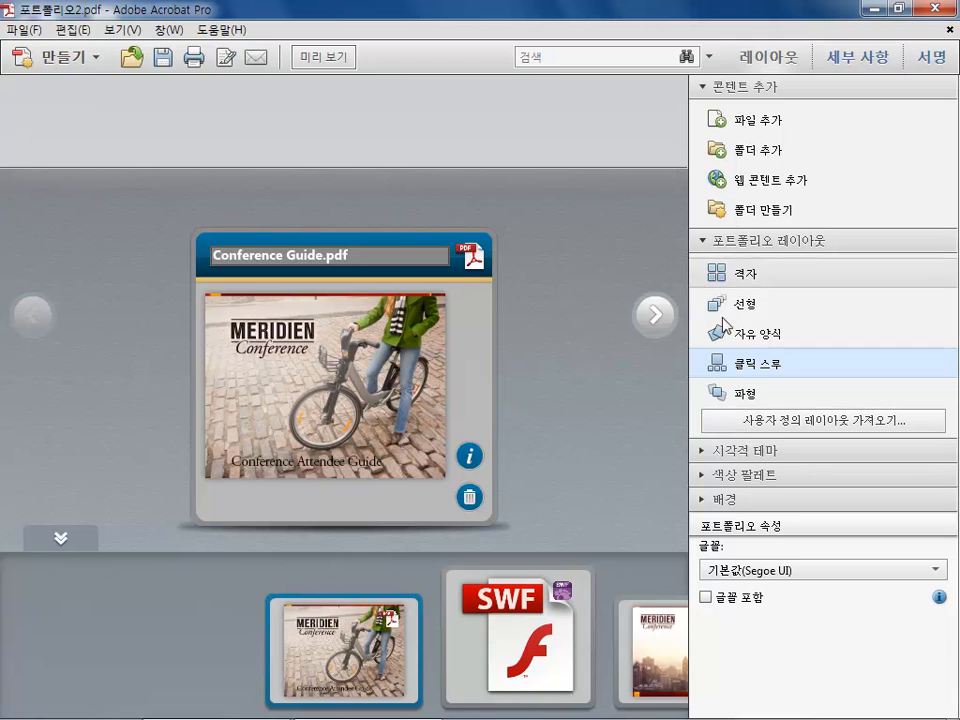
Apply the Spring (봄) visual theme to the portfolio.
{"action": "left_click", "coordinate": [704, 243]}
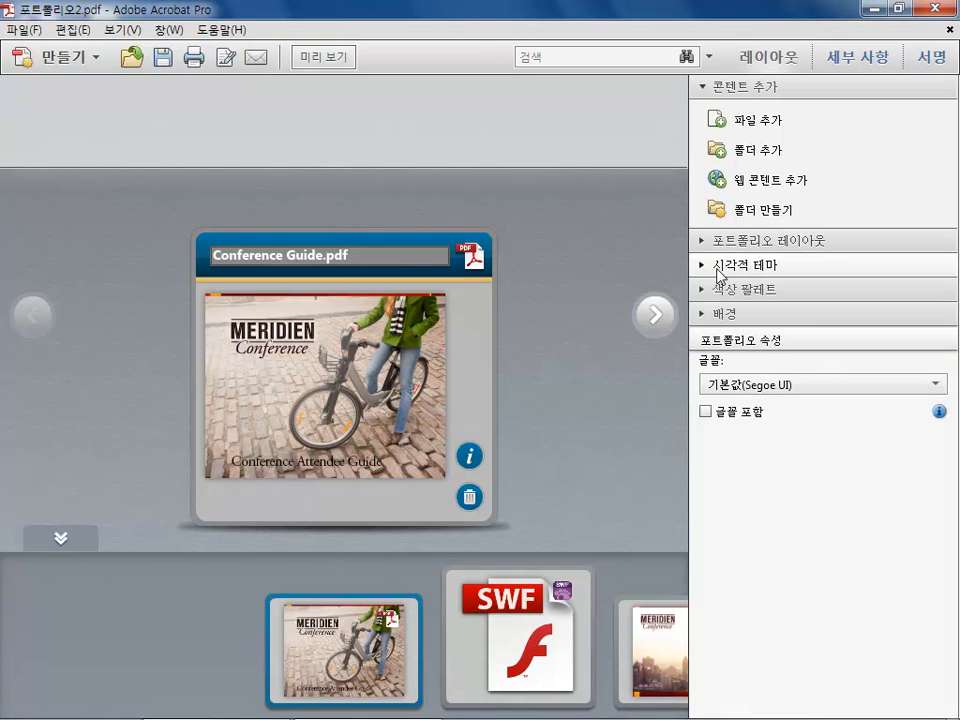
{"action": "left_click", "coordinate": [700, 266]}
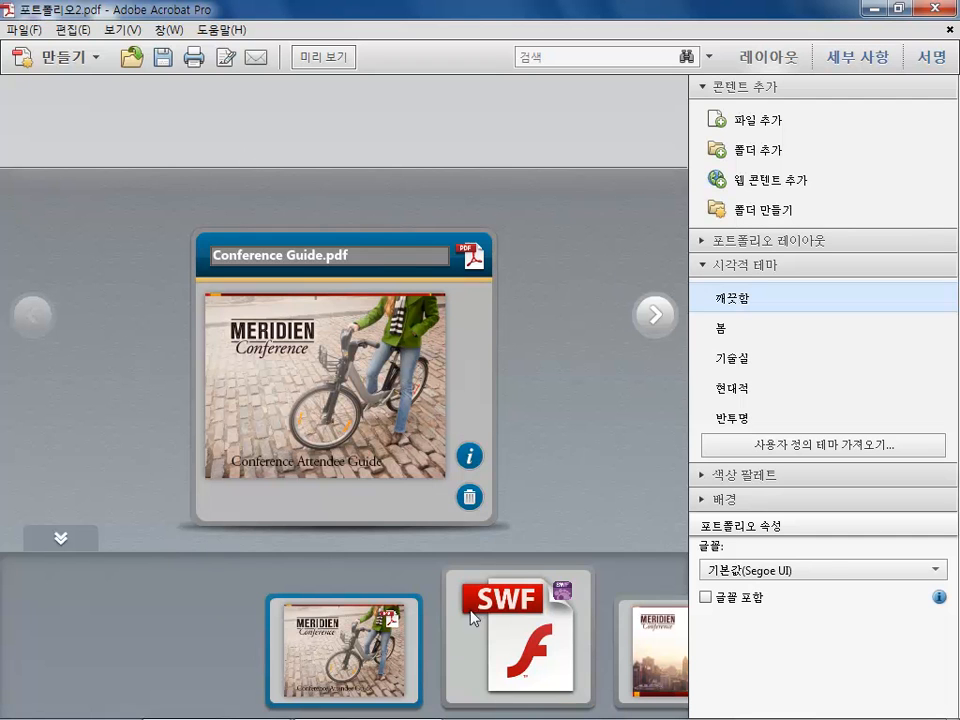
{"action": "left_click", "coordinate": [756, 335]}
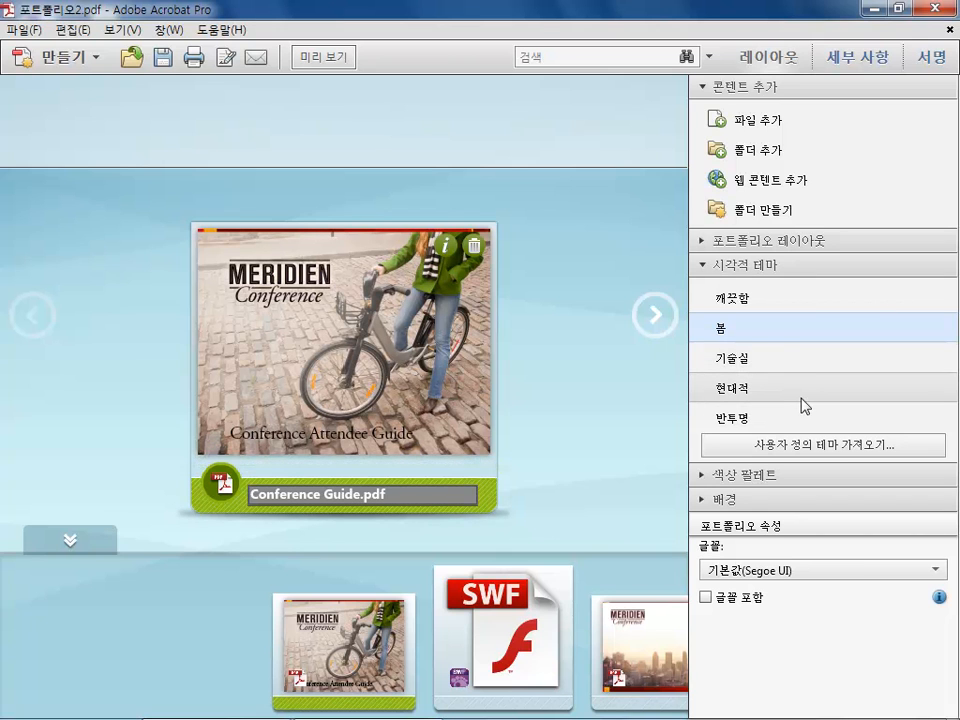
Try the dark grey and orange-red color palette, and apply the brown, beige and cream palette to the portfolio.
{"action": "left_click", "coordinate": [707, 268]}
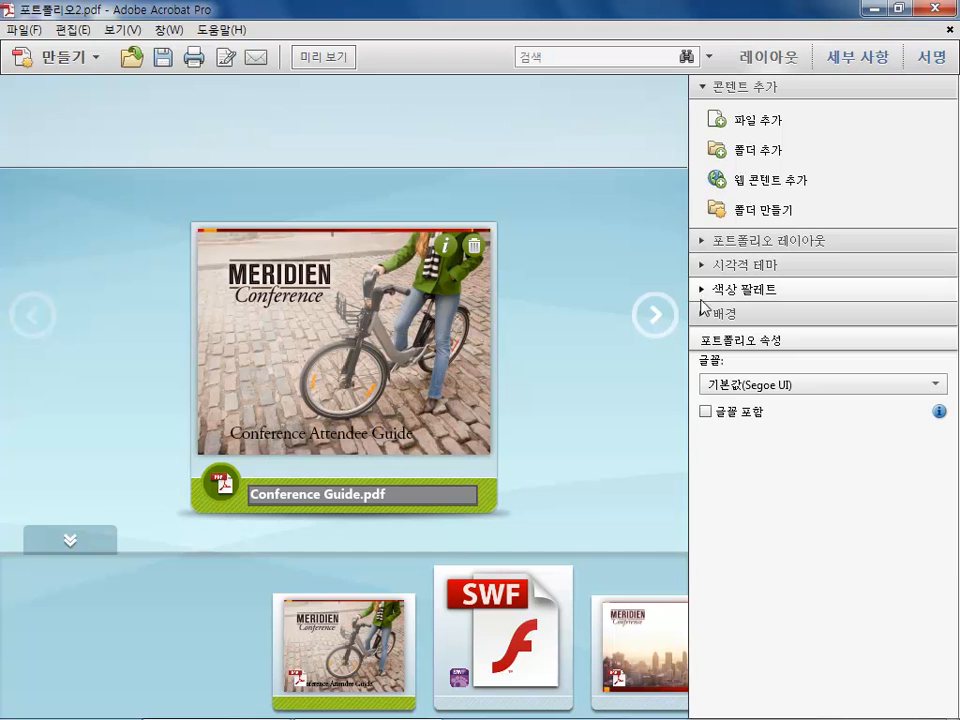
{"action": "left_click", "coordinate": [702, 291]}
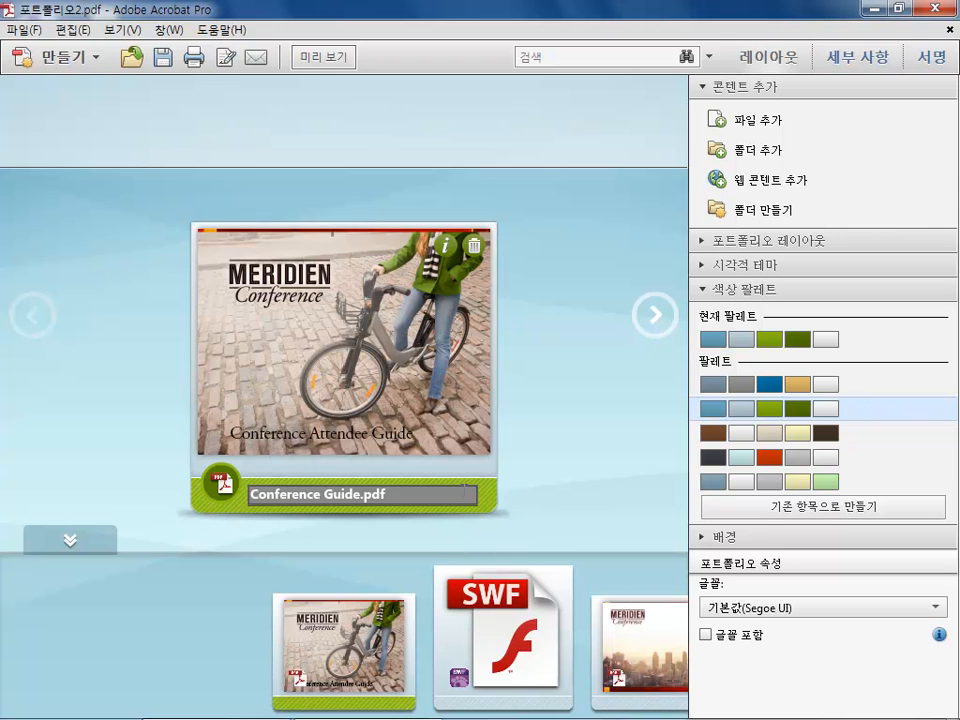
{"action": "mouse_move", "coordinate": [238, 478]}
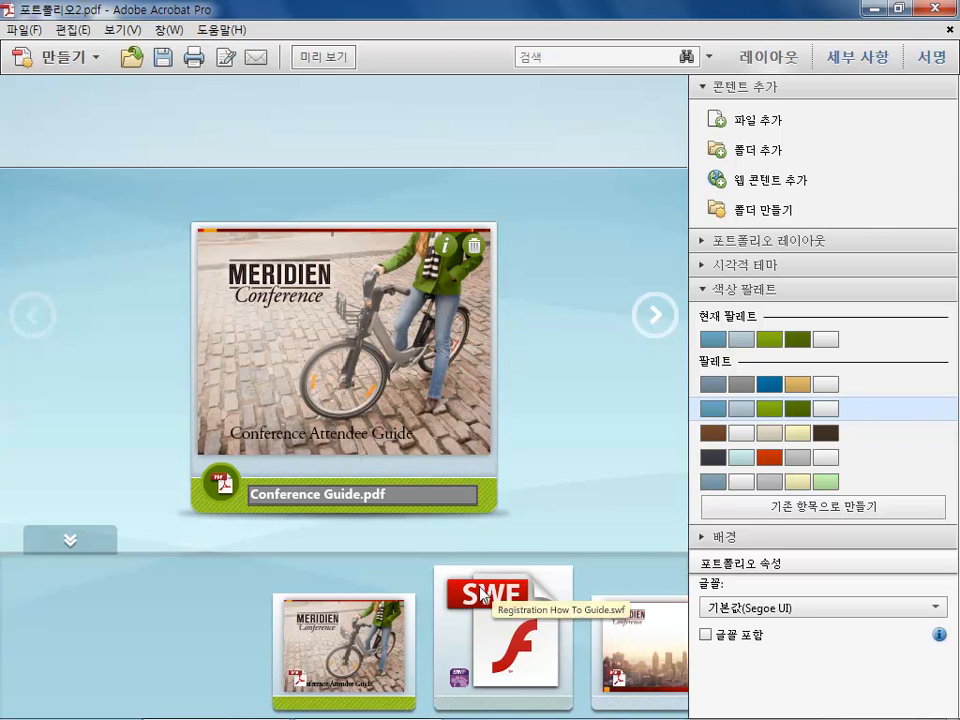
{"action": "left_click", "coordinate": [780, 455]}
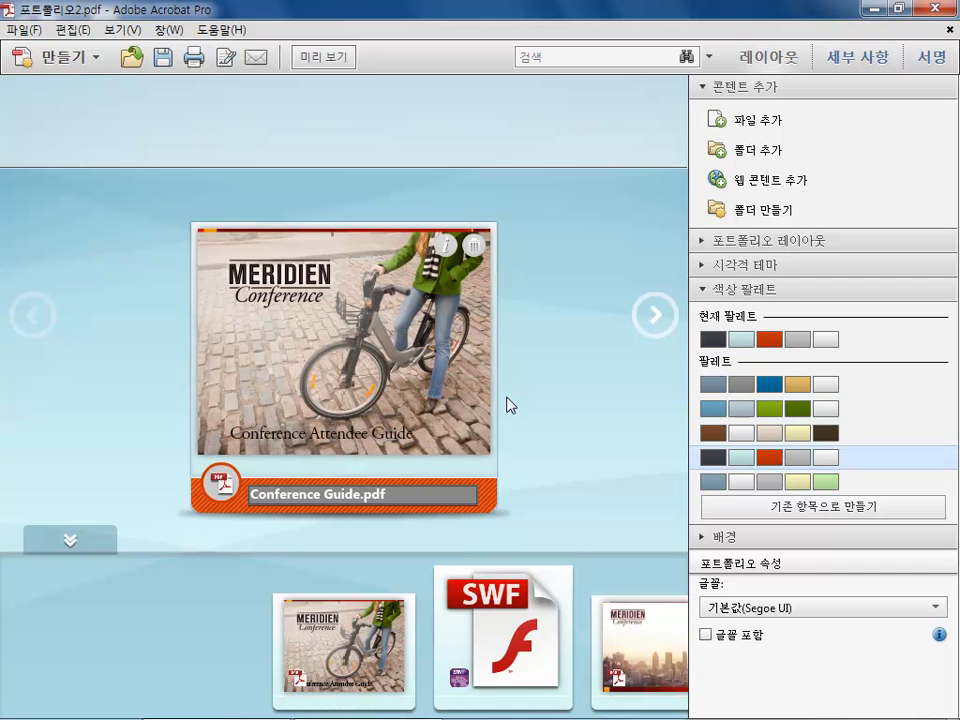
{"action": "left_click", "coordinate": [822, 434]}
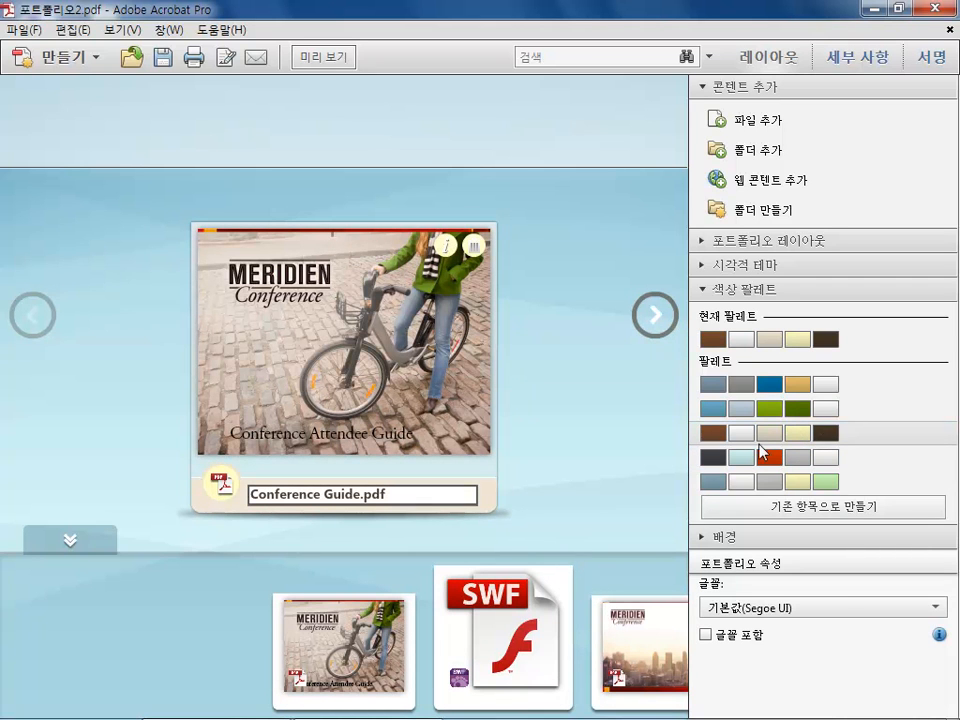
Examine the portfolio's background color and gradient fill options.
{"action": "left_click", "coordinate": [704, 540]}
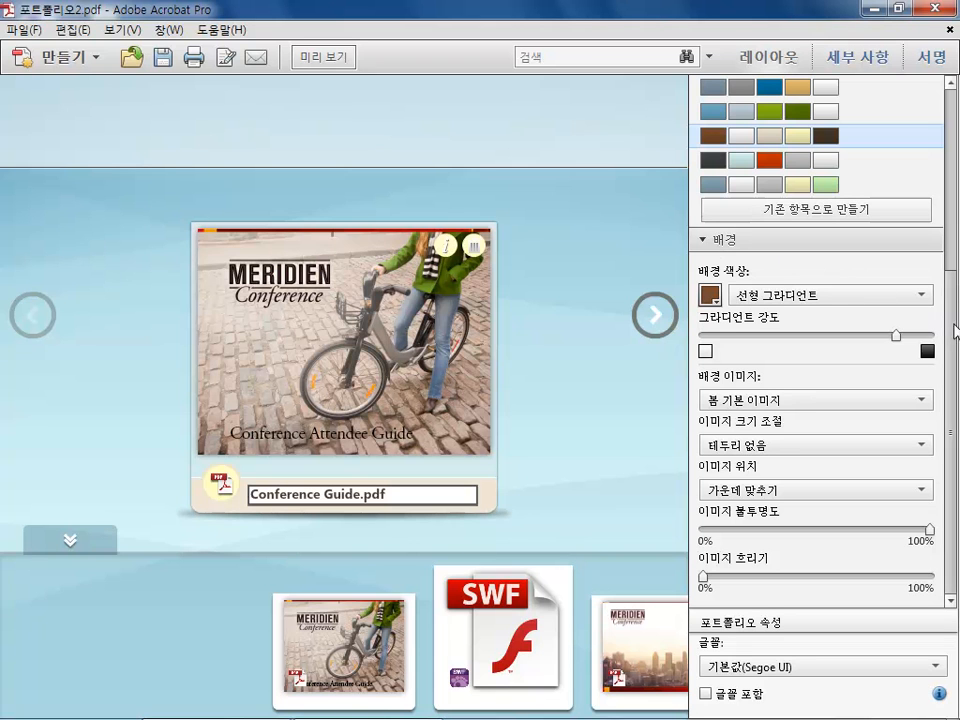
{"action": "scroll", "coordinate": [957, 330], "scroll_direction": "up", "scroll_amount": 3}
{"action": "left_click", "coordinate": [708, 140]}
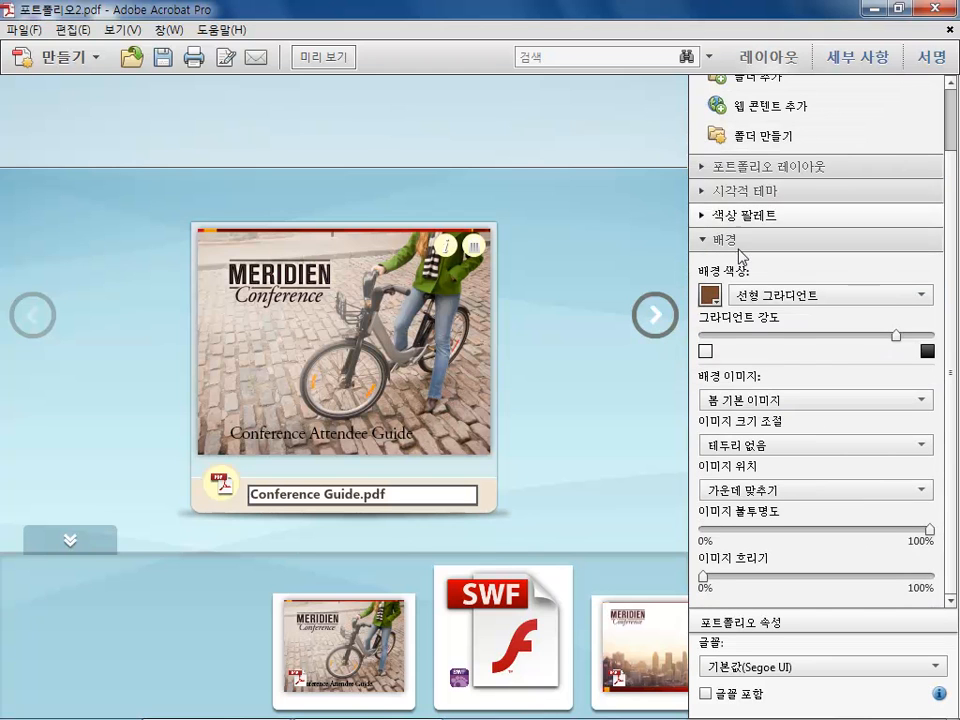
{"action": "left_click", "coordinate": [711, 296]}
{"action": "left_click", "coordinate": [711, 296]}
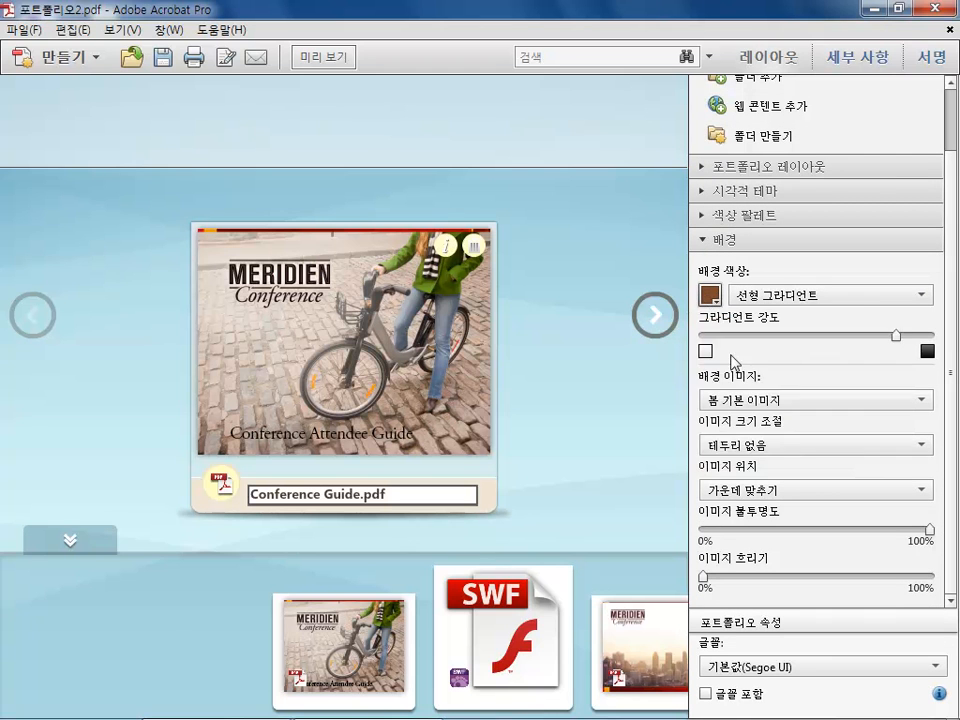
{"action": "left_click", "coordinate": [770, 300]}
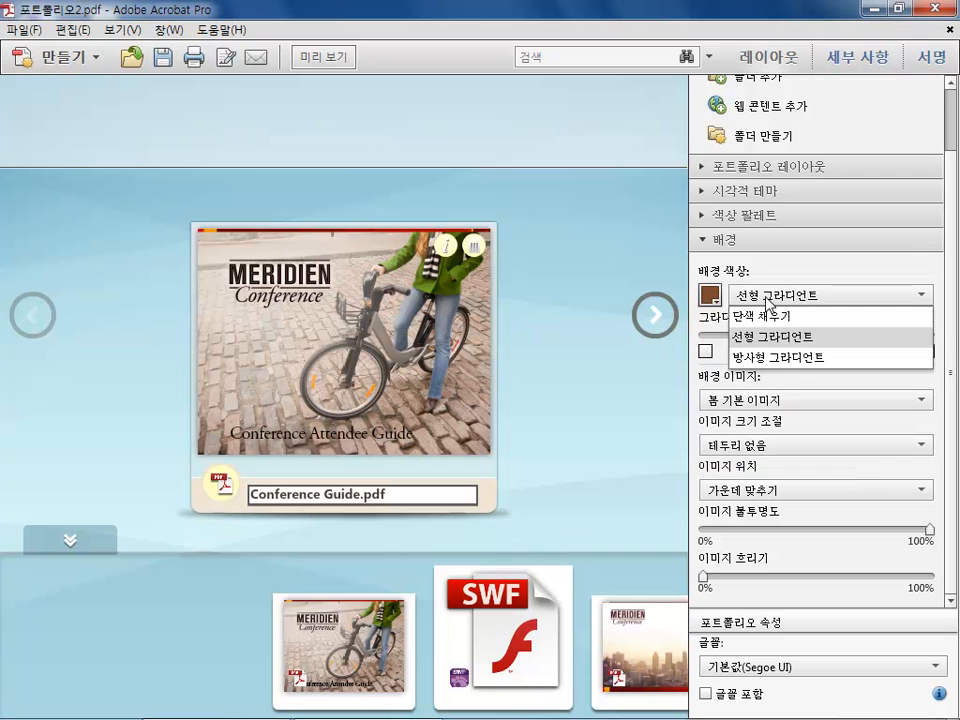
{"action": "left_click", "coordinate": [711, 297]}
{"action": "left_click", "coordinate": [708, 295]}
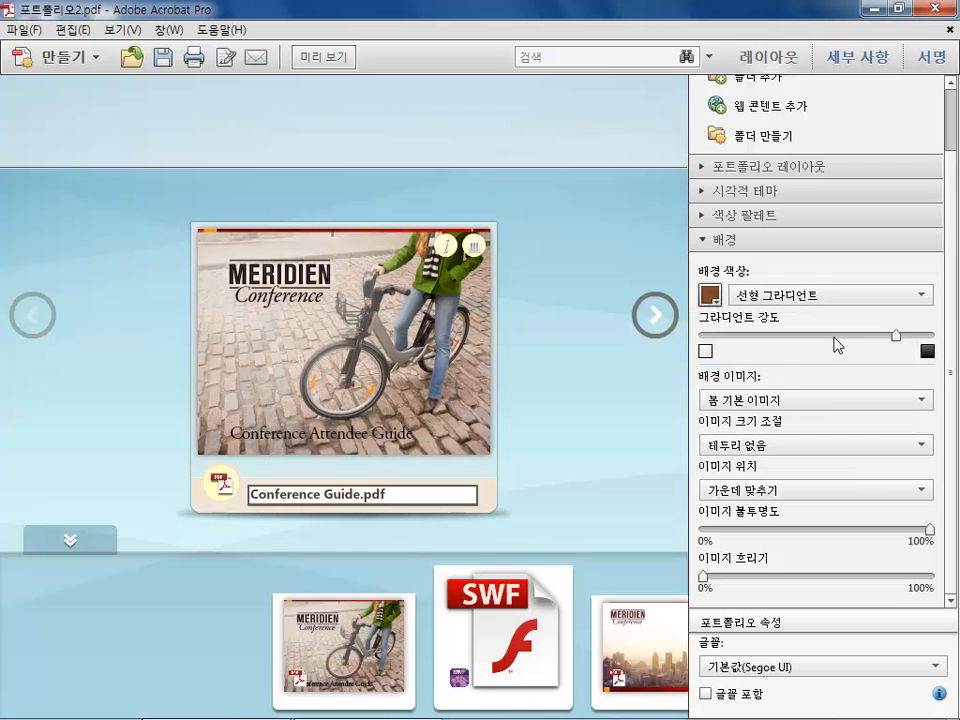
Set the portfolio's background image to Background.jpg from the 7_Portfolios folder.
{"action": "left_click", "coordinate": [752, 401]}
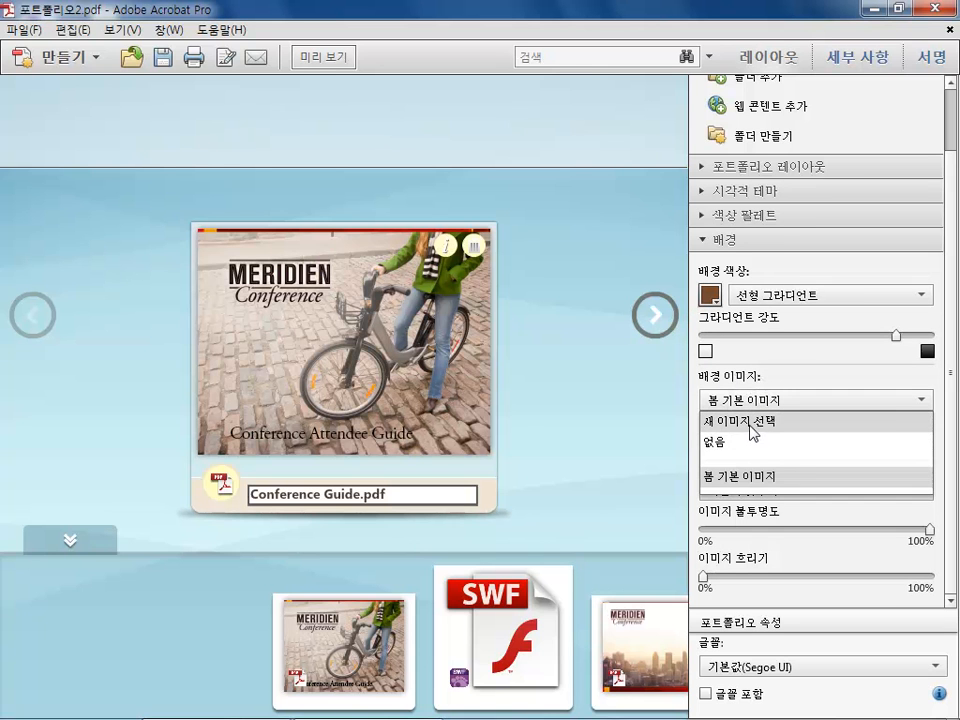
{"action": "left_click", "coordinate": [752, 424]}
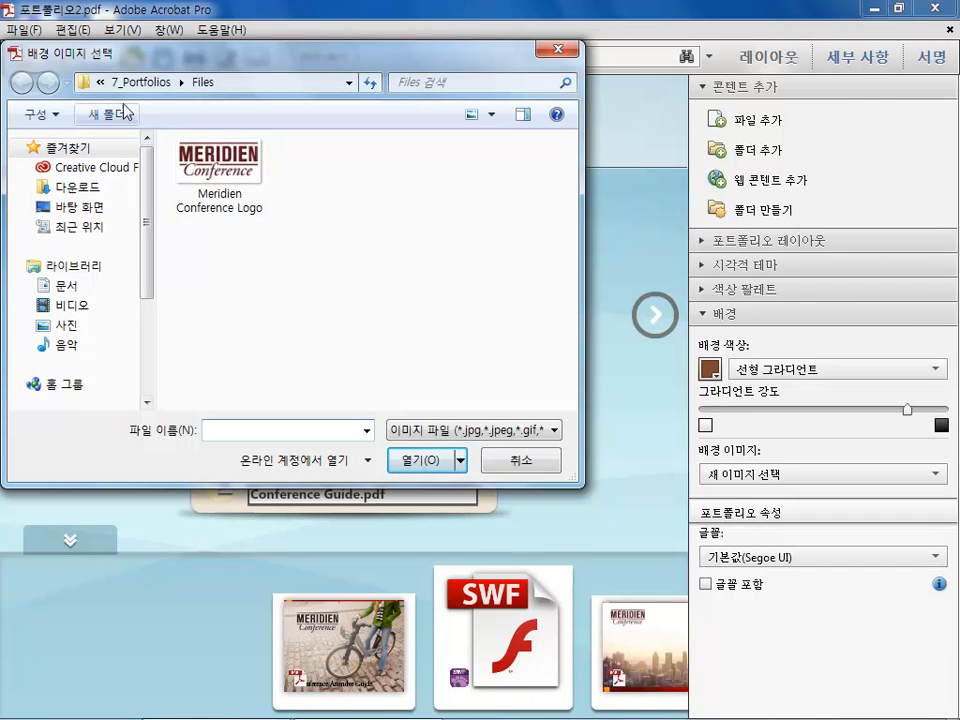
{"action": "left_click", "coordinate": [141, 82]}
{"action": "left_click", "coordinate": [424, 214]}
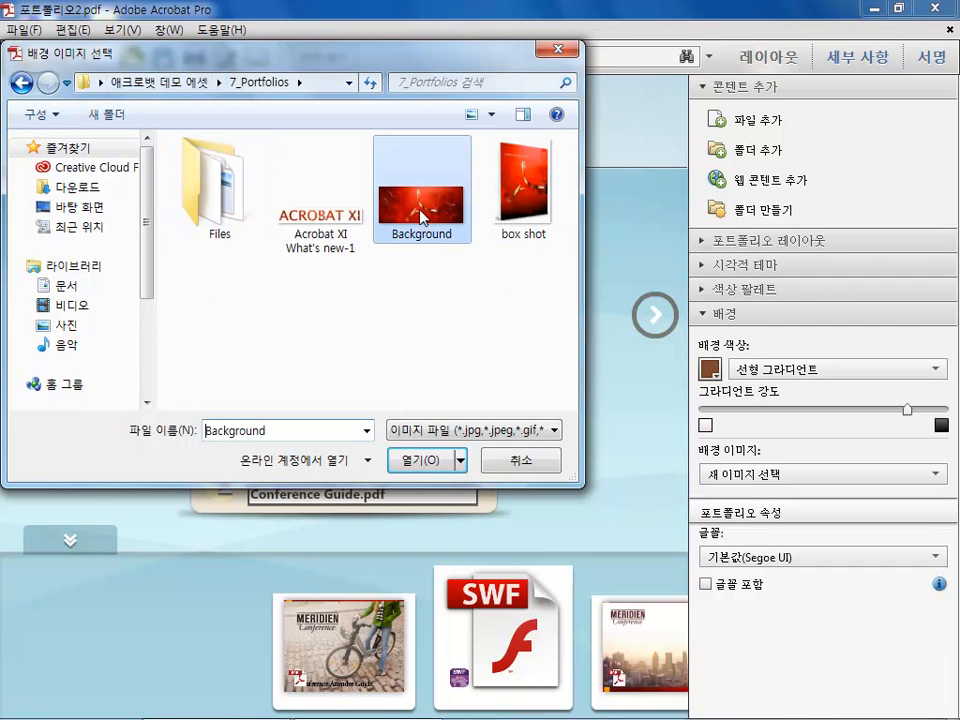
{"action": "left_click", "coordinate": [420, 460]}
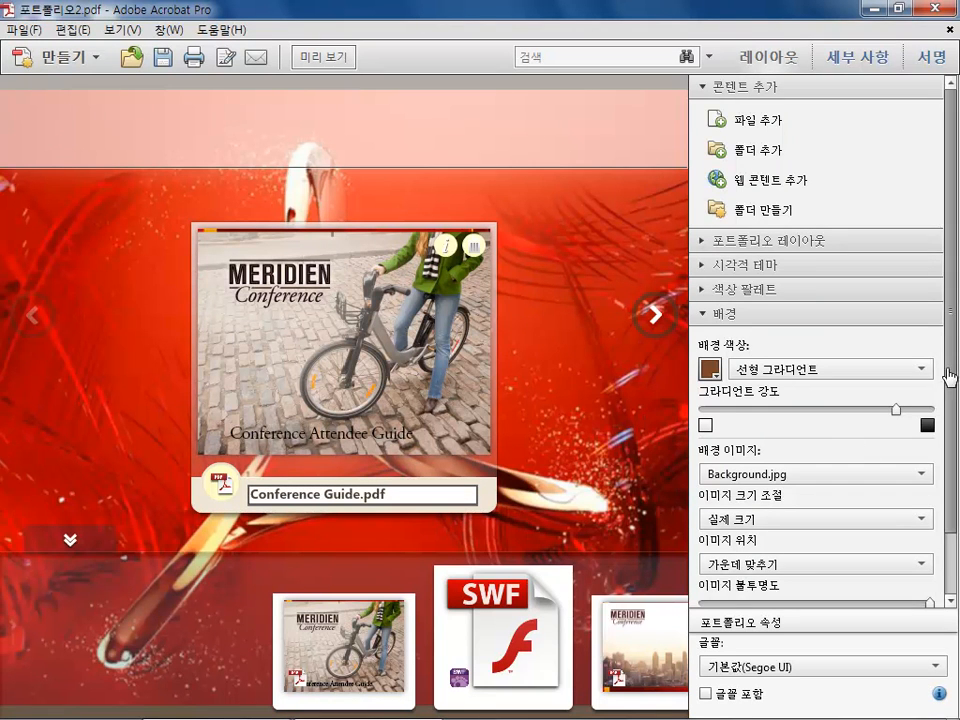
Try the show-all (모두 표시) scaling for the background image, and set its scaling to no border (테두리 없음).
{"action": "scroll", "coordinate": [945, 441], "scroll_direction": "down", "scroll_amount": 3}
{"action": "left_click", "coordinate": [782, 447]}
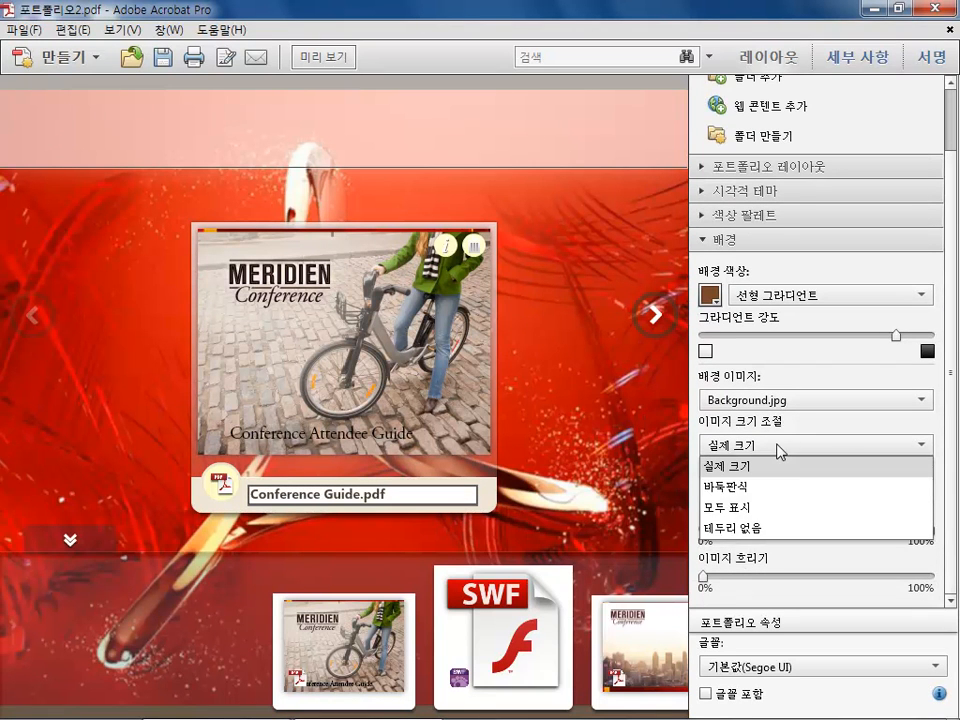
{"action": "left_click", "coordinate": [765, 510]}
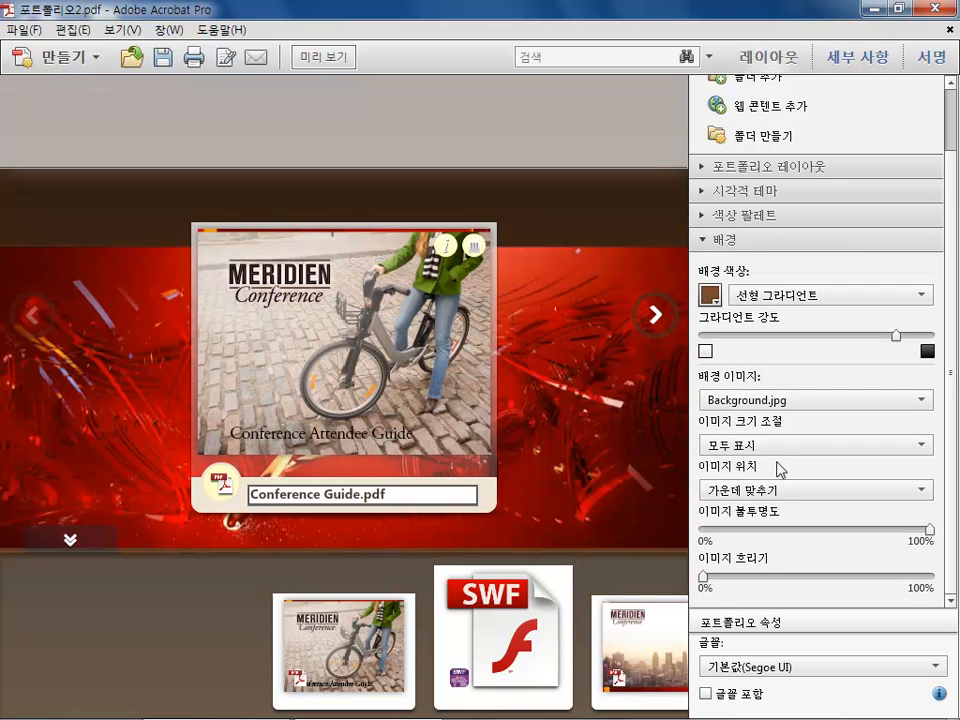
{"action": "left_click", "coordinate": [776, 448]}
{"action": "left_click", "coordinate": [768, 527]}
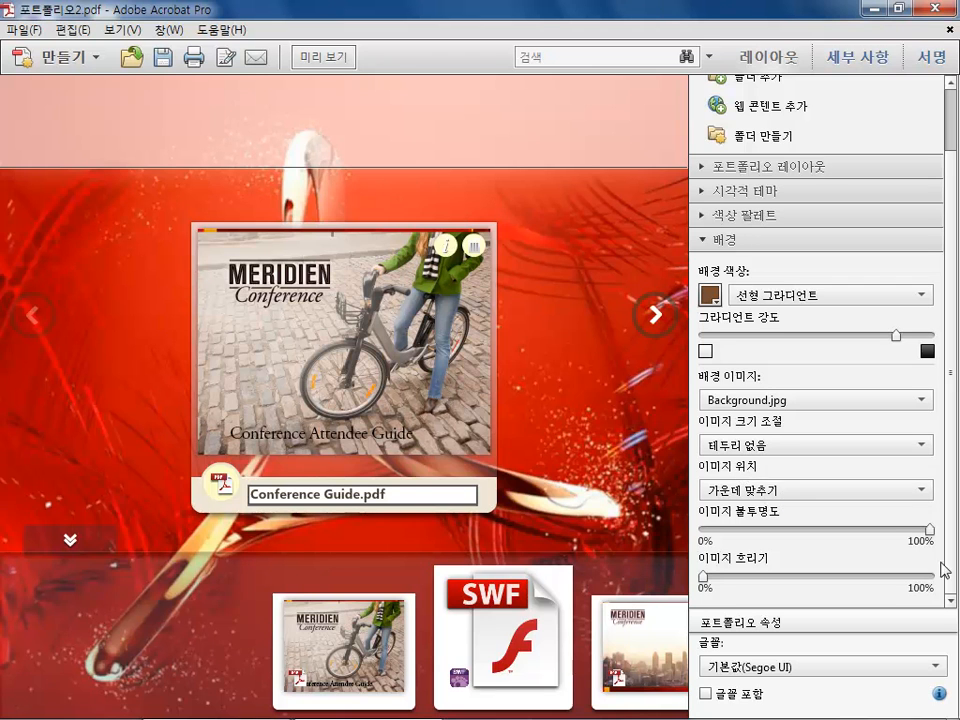
Keep the background image at 100% opacity, blur it slightly, and collapse the background settings.
{"action": "mouse_move", "coordinate": [931, 532]}
{"action": "left_mouse_down"}
{"action": "mouse_move", "coordinate": [877, 540]}
{"action": "mouse_move", "coordinate": [938, 534]}
{"action": "left_mouse_up"}
{"action": "left_click_drag", "start_coordinate": [703, 577], "coordinate": [733, 578]}
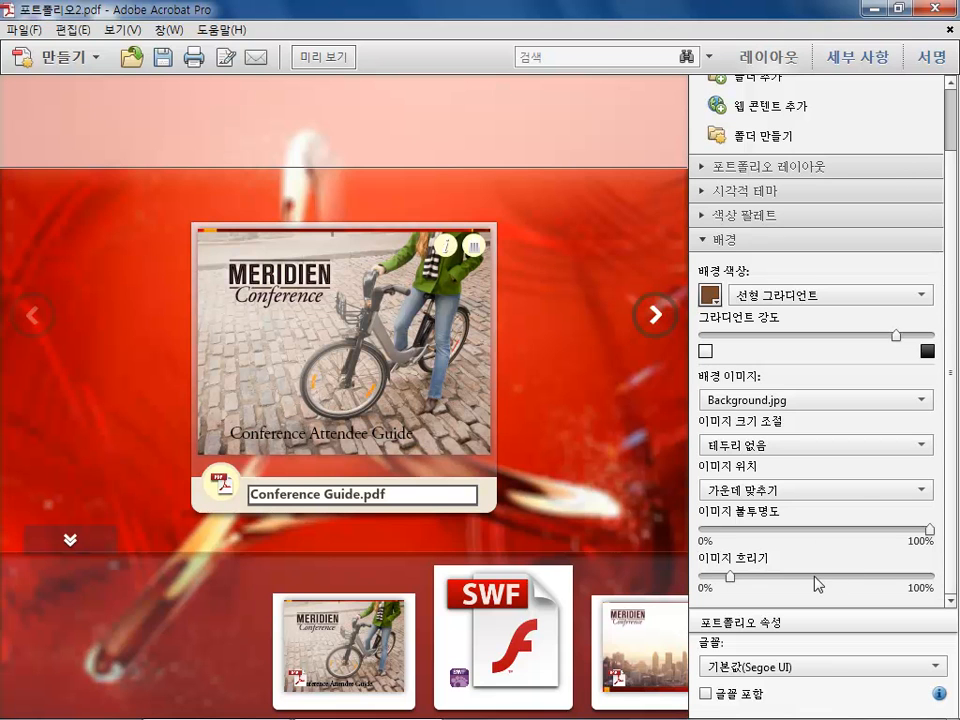
{"action": "left_click", "coordinate": [706, 240]}
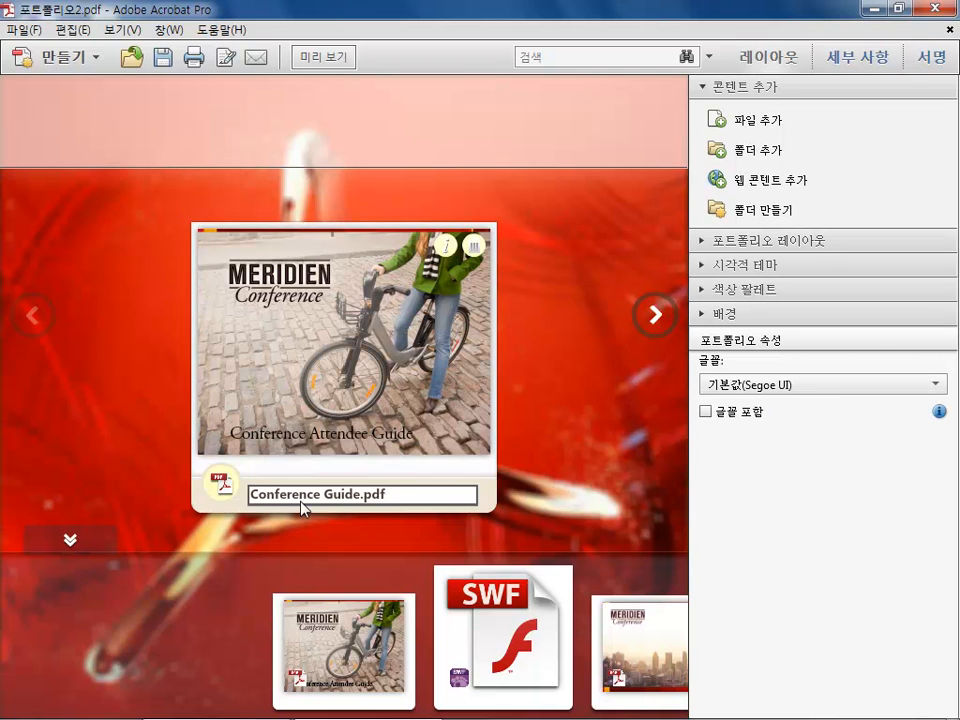
Look through the available portfolio fonts and keep the default font (Segoe UI).
{"action": "left_click", "coordinate": [750, 386]}
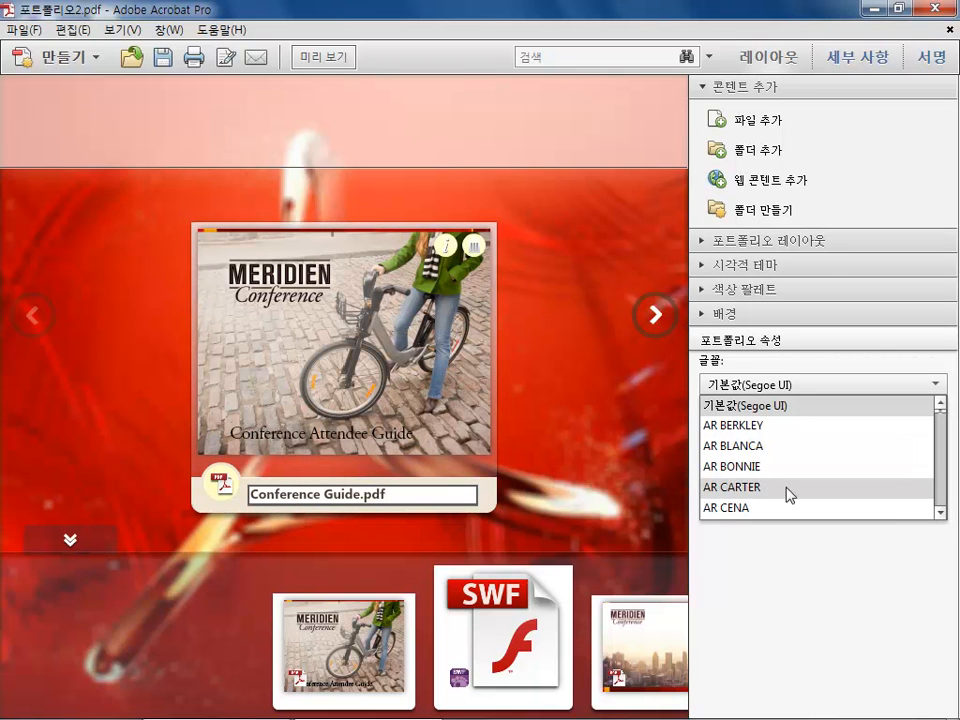
{"action": "left_click", "coordinate": [766, 369]}
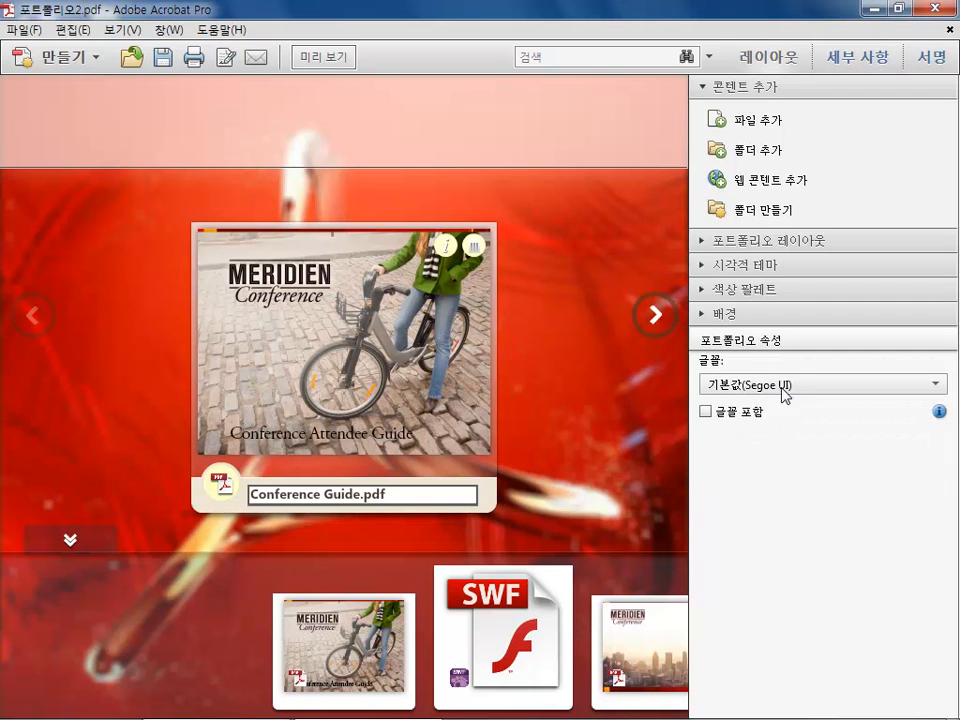
{"action": "left_click", "coordinate": [790, 386]}
{"action": "left_click", "coordinate": [771, 406]}
Apply the text and image (텍스트 및 이미지) template to the portfolio header.
{"action": "left_click", "coordinate": [120, 133]}
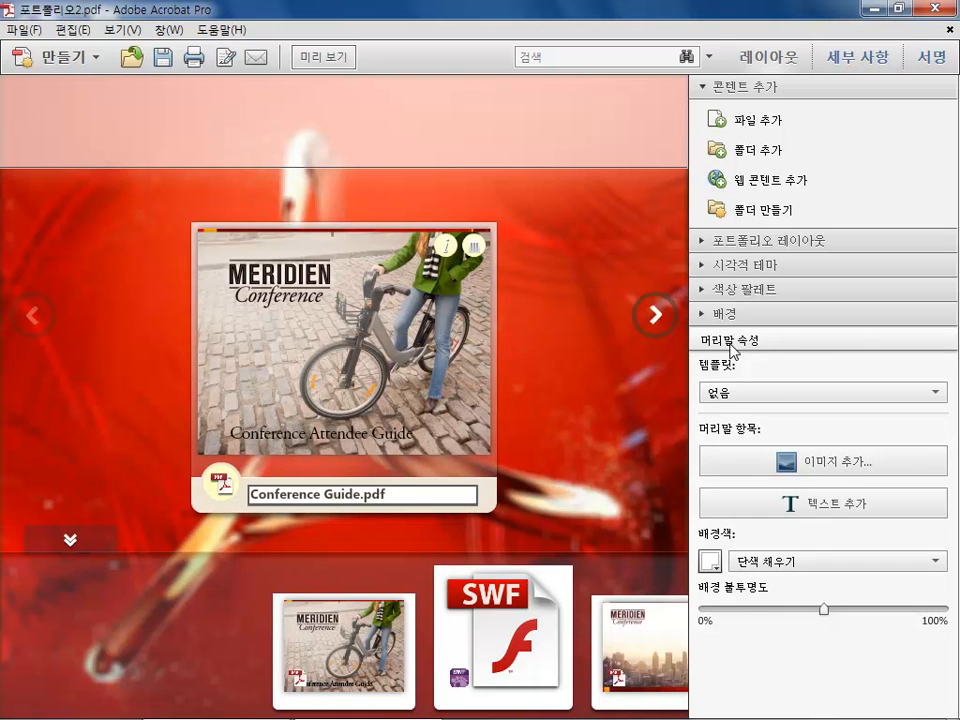
{"action": "left_click", "coordinate": [772, 397]}
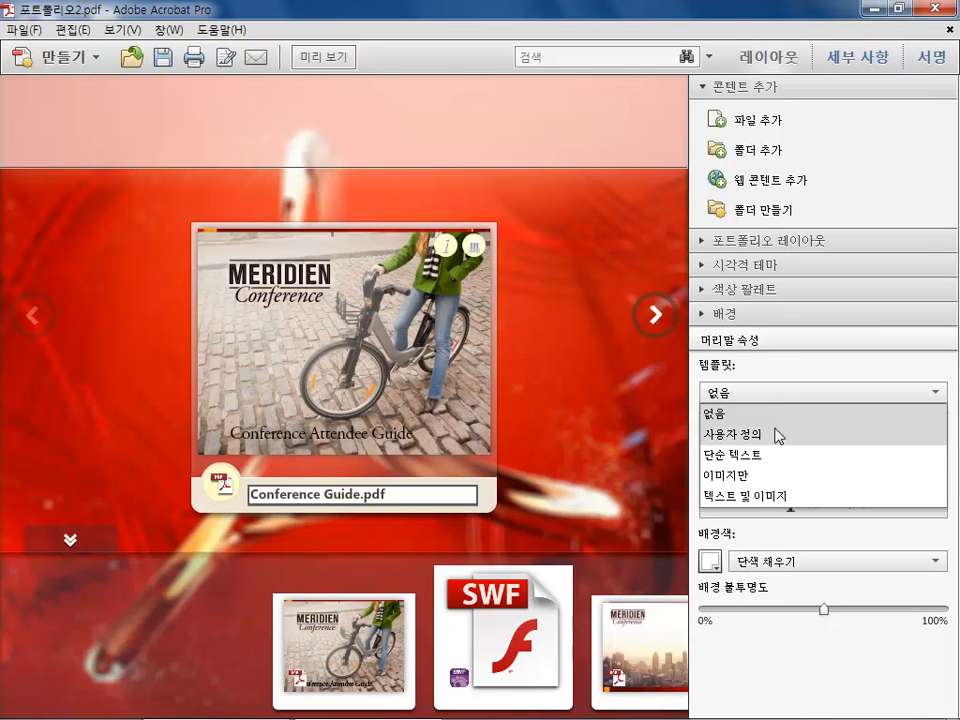
{"action": "left_click", "coordinate": [772, 496]}
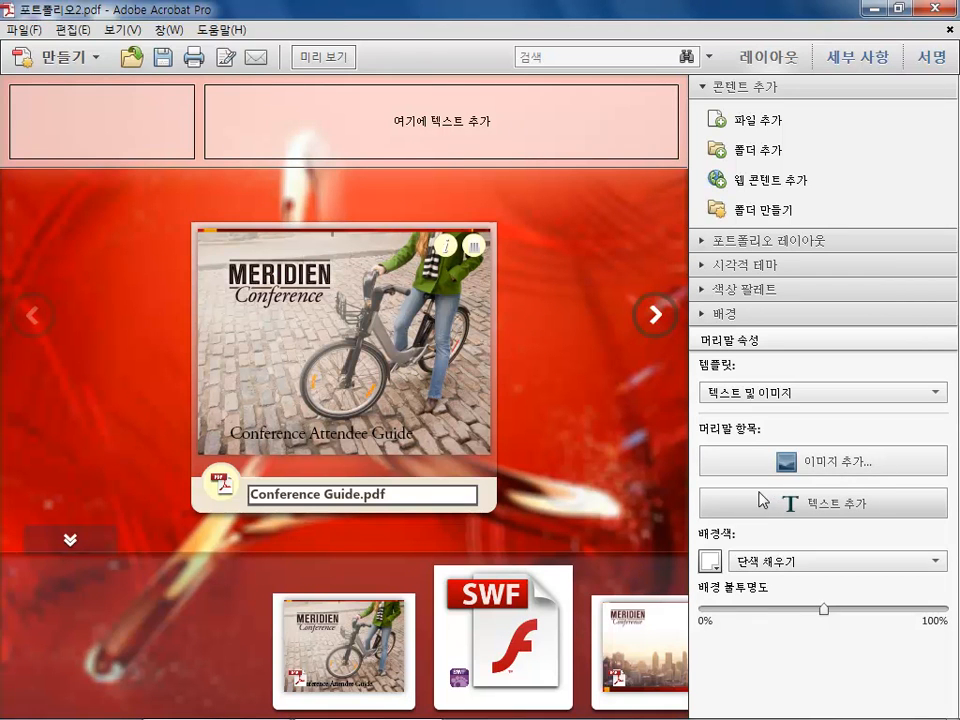
Insert the Acrobat XI What's new-1 image from the 7_Portfolios folder into the header's image placeholder.
{"action": "left_click", "coordinate": [110, 114]}
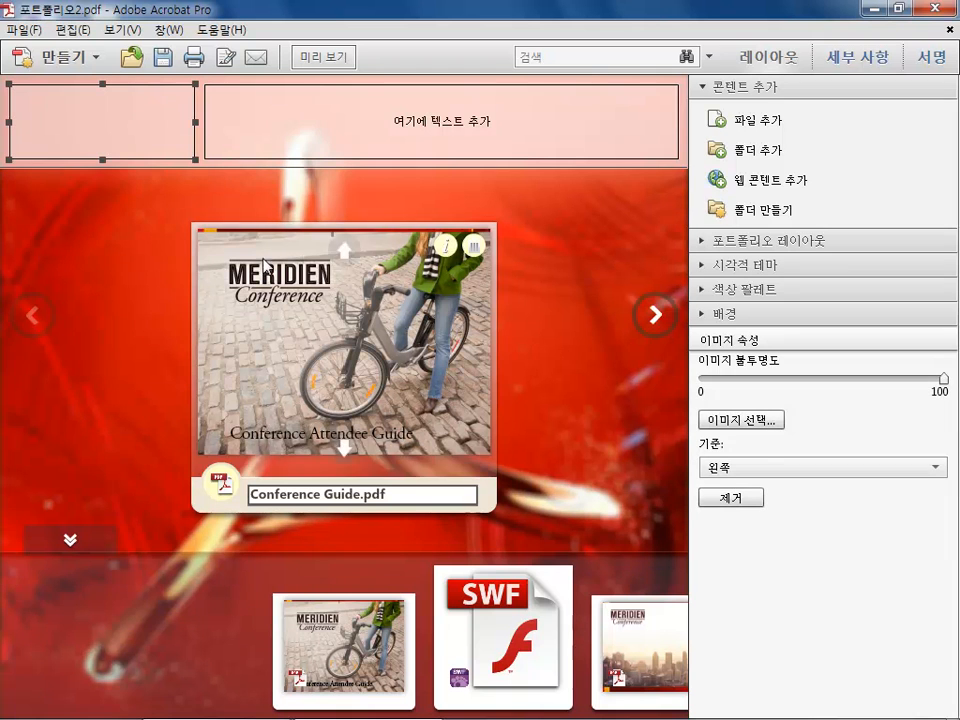
{"action": "left_click", "coordinate": [747, 424]}
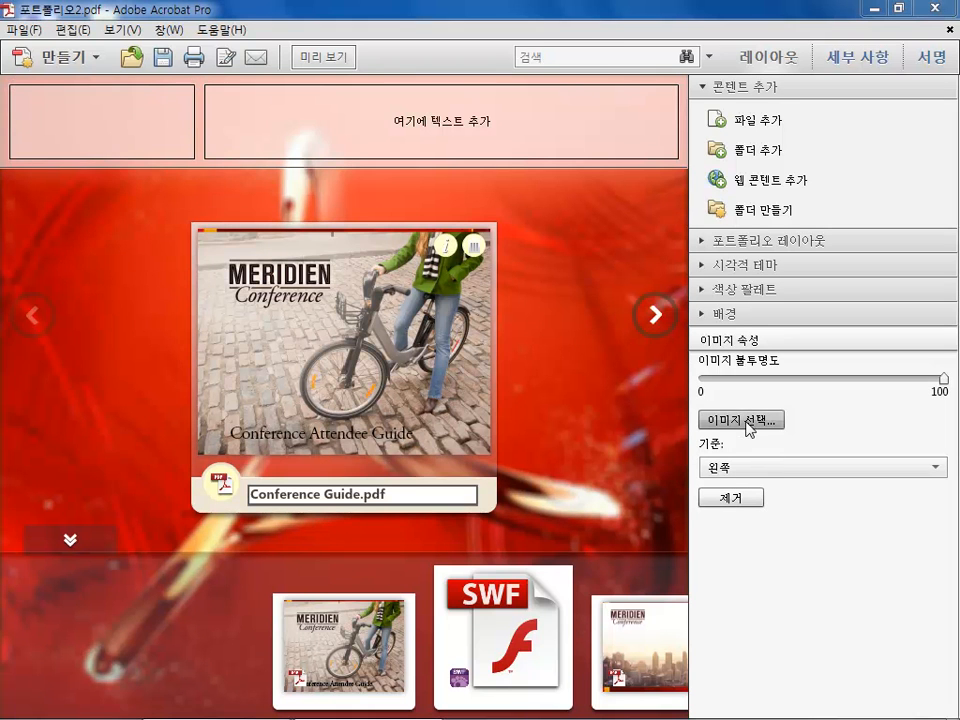
{"action": "left_click", "coordinate": [284, 170]}
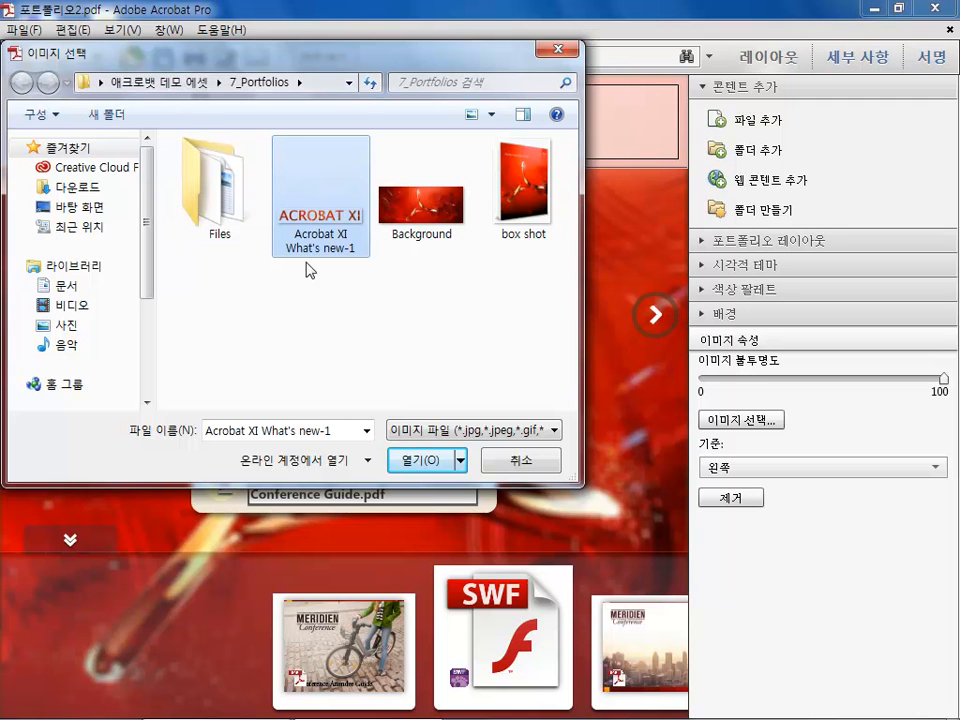
{"action": "left_click", "coordinate": [424, 461]}
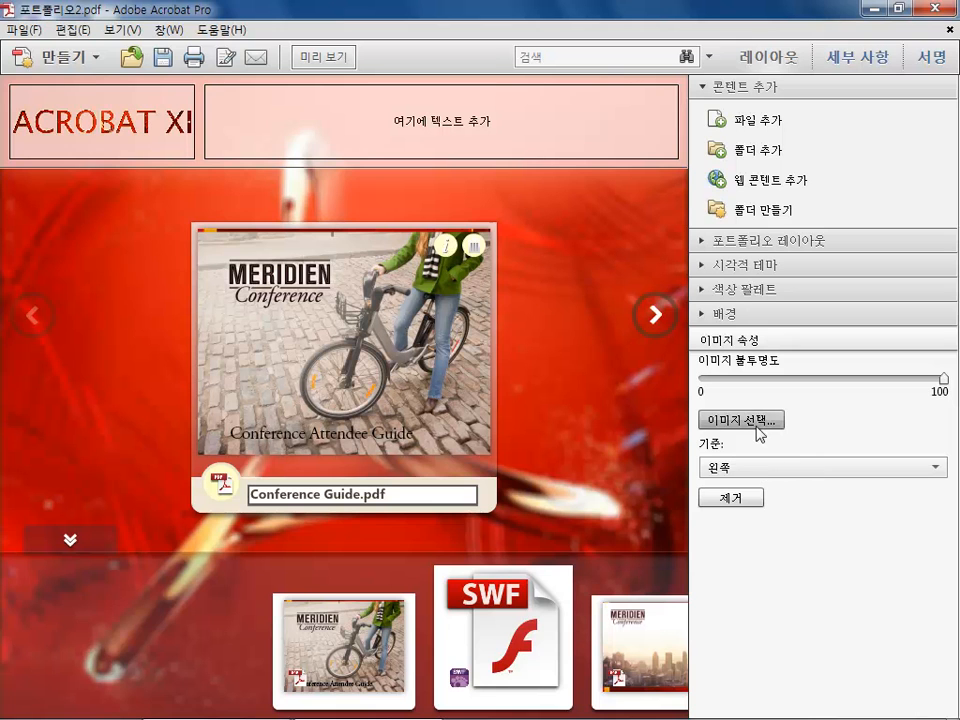
Replace the header's placeholder text with the title 포트폴리오.
{"action": "left_click", "coordinate": [420, 120]}
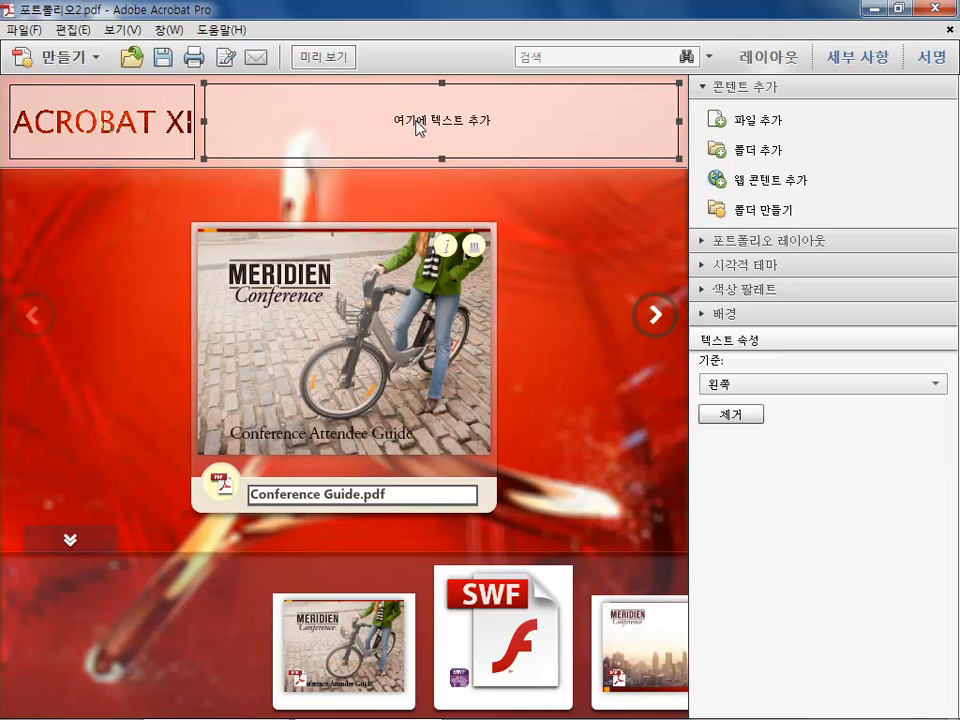
{"action": "left_click", "coordinate": [409, 125]}
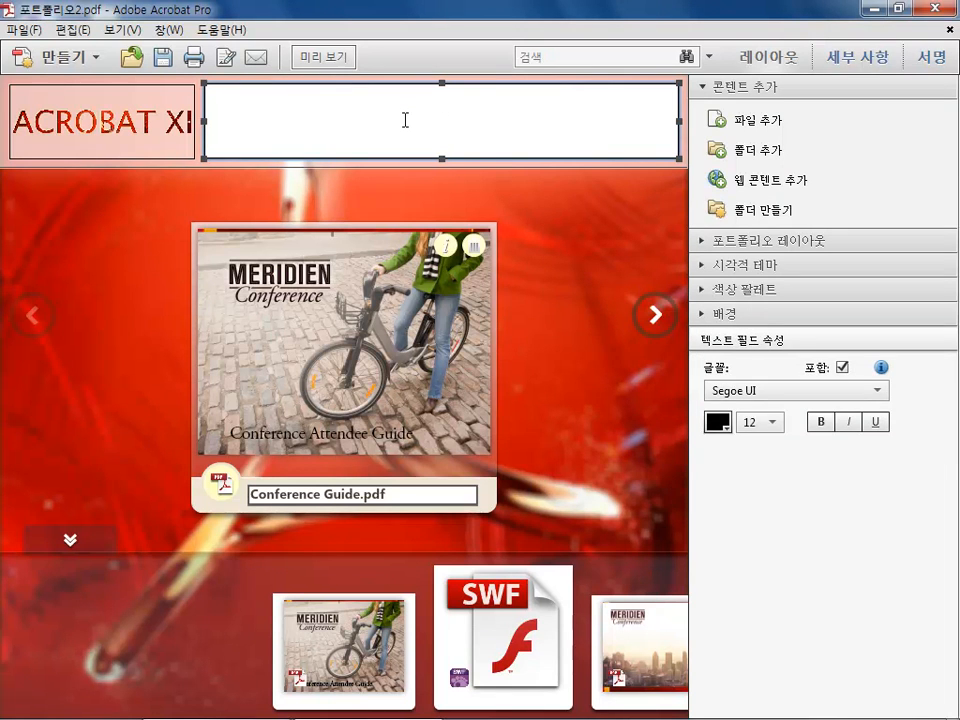
{"action": "type", "text": "포트폴리오"}
Change the font of the whole header title to 맑은 고딕.
{"action": "key", "text": "ctrl+a"}
{"action": "left_click", "coordinate": [797, 392]}
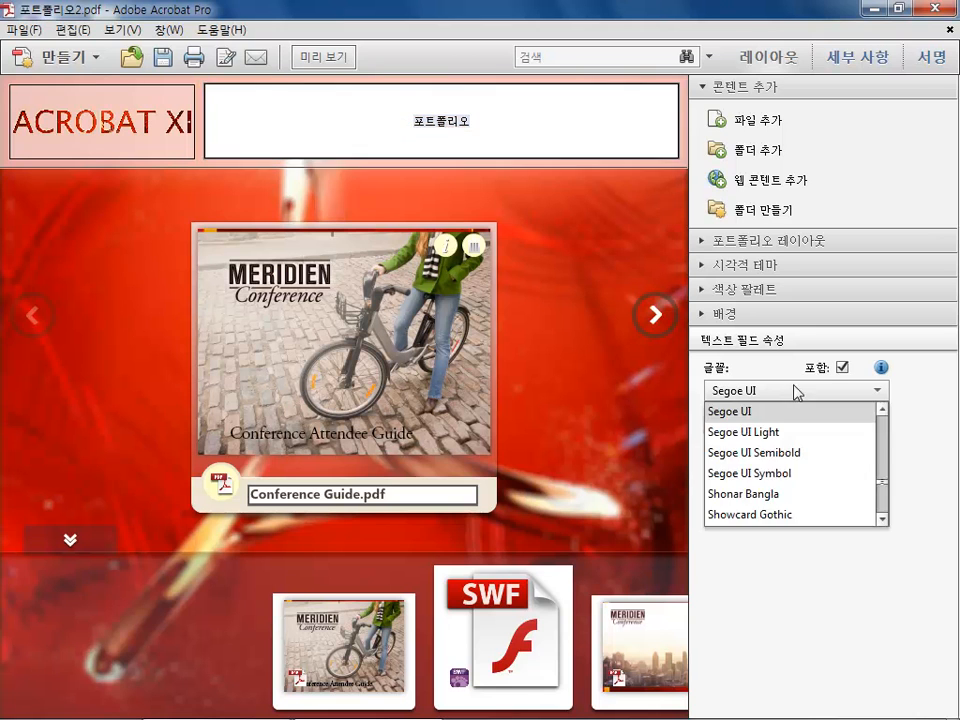
{"action": "left_click_drag", "start_coordinate": [885, 485], "coordinate": [879, 494]}
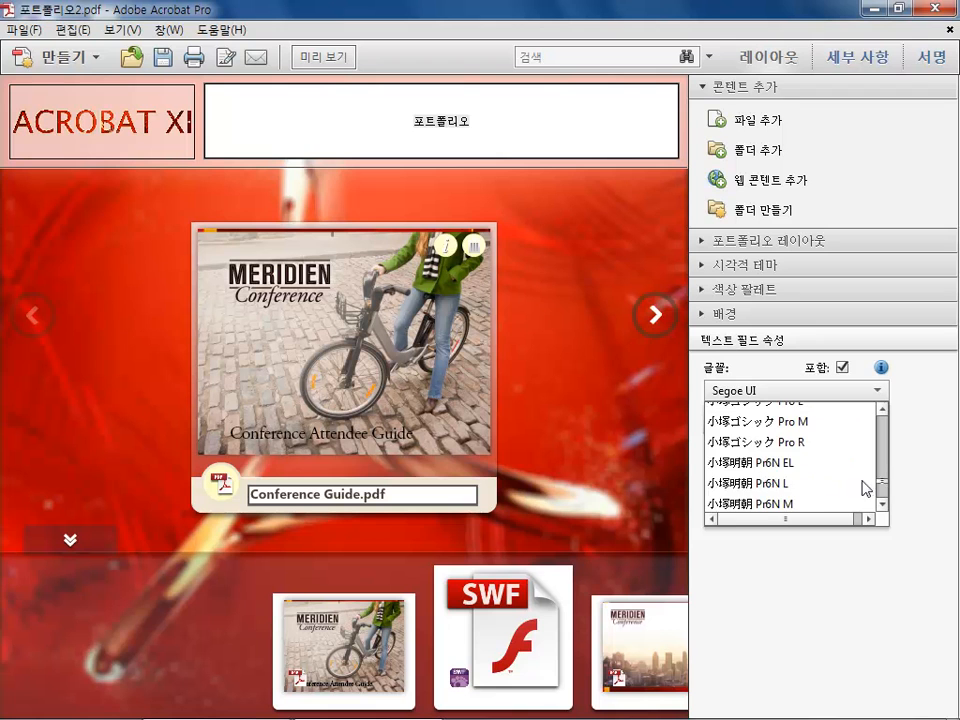
{"action": "left_click", "coordinate": [879, 506]}
{"action": "left_click", "coordinate": [879, 506]}
{"action": "left_click", "coordinate": [879, 506]}
{"action": "left_click", "coordinate": [879, 506]}
{"action": "left_click", "coordinate": [879, 506]}
{"action": "left_click", "coordinate": [879, 506]}
{"action": "left_click", "coordinate": [879, 506]}
{"action": "left_click", "coordinate": [879, 506]}
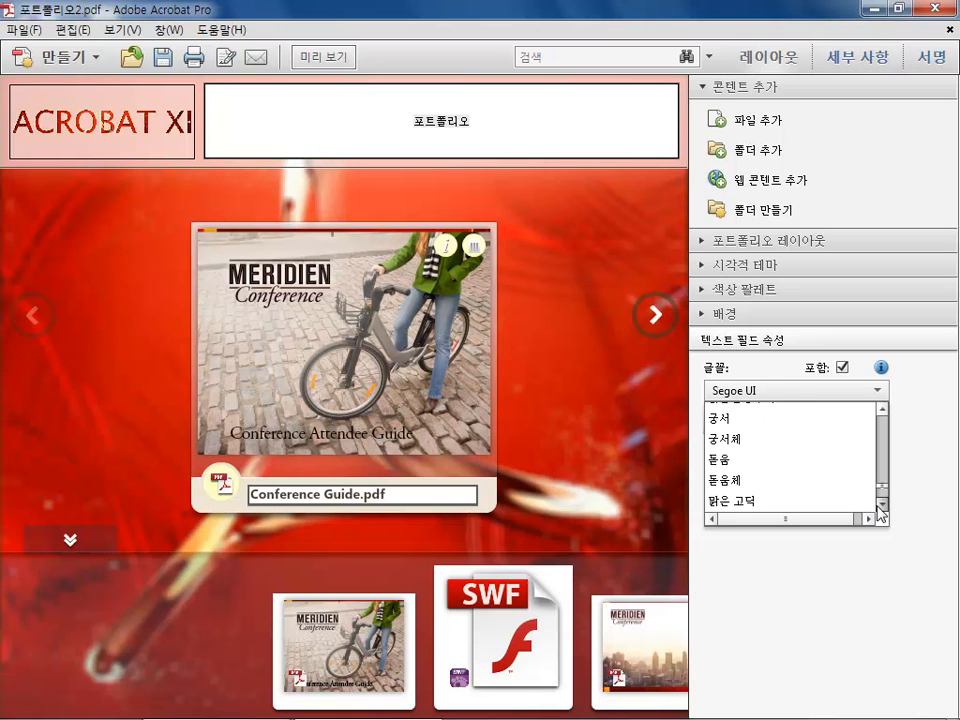
{"action": "left_click", "coordinate": [810, 502]}
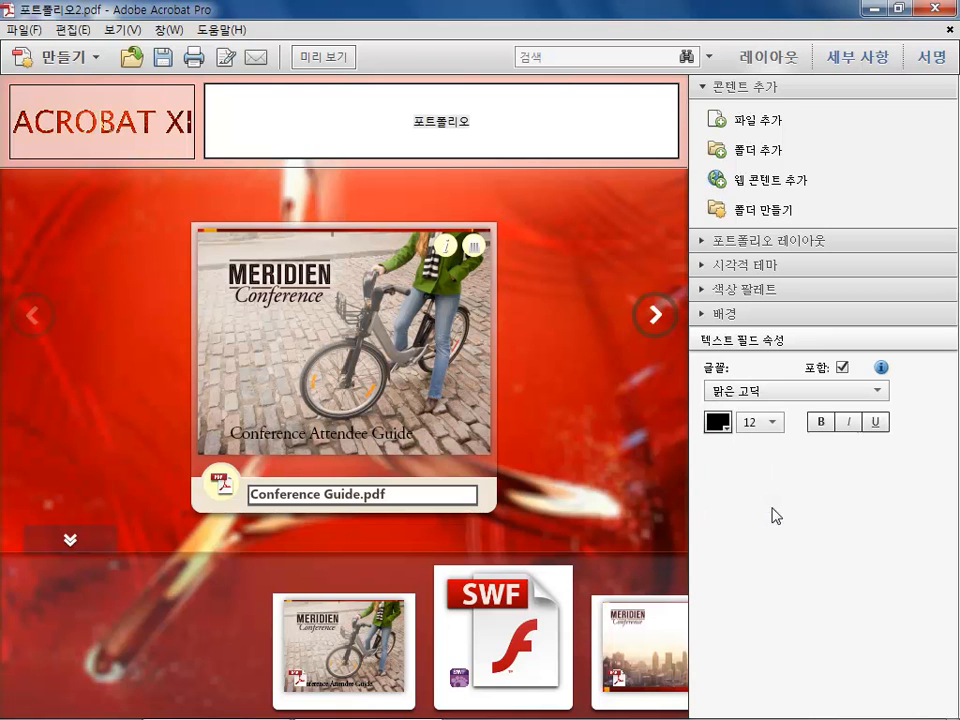
Try white as the header title's text color, and set its font size to 36.
{"action": "left_click", "coordinate": [719, 423]}
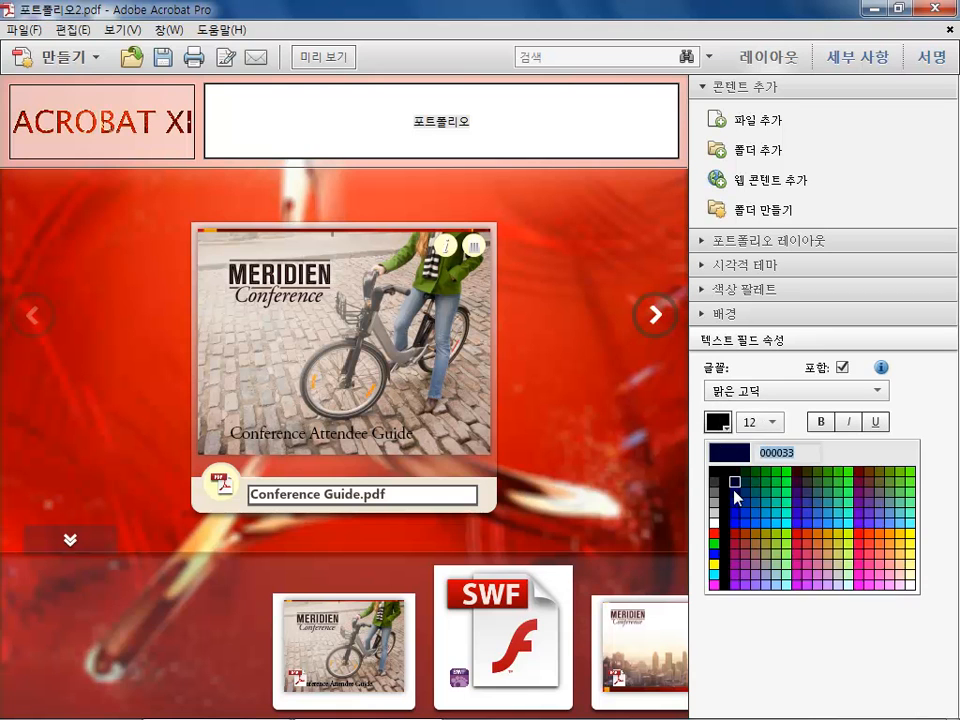
{"action": "left_click", "coordinate": [719, 510]}
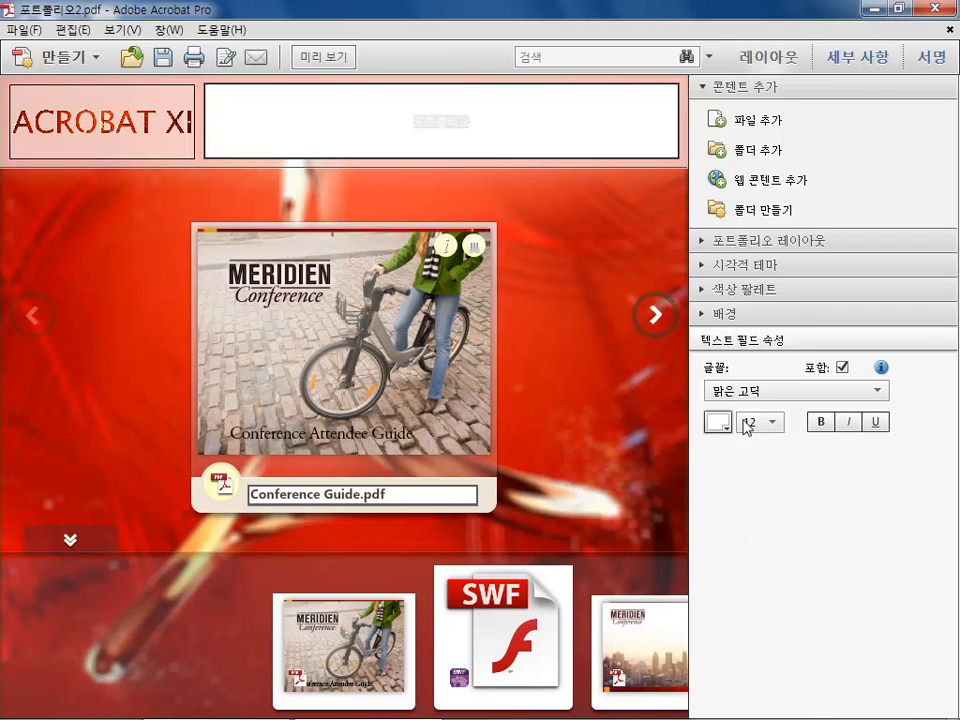
{"action": "left_click", "coordinate": [772, 423]}
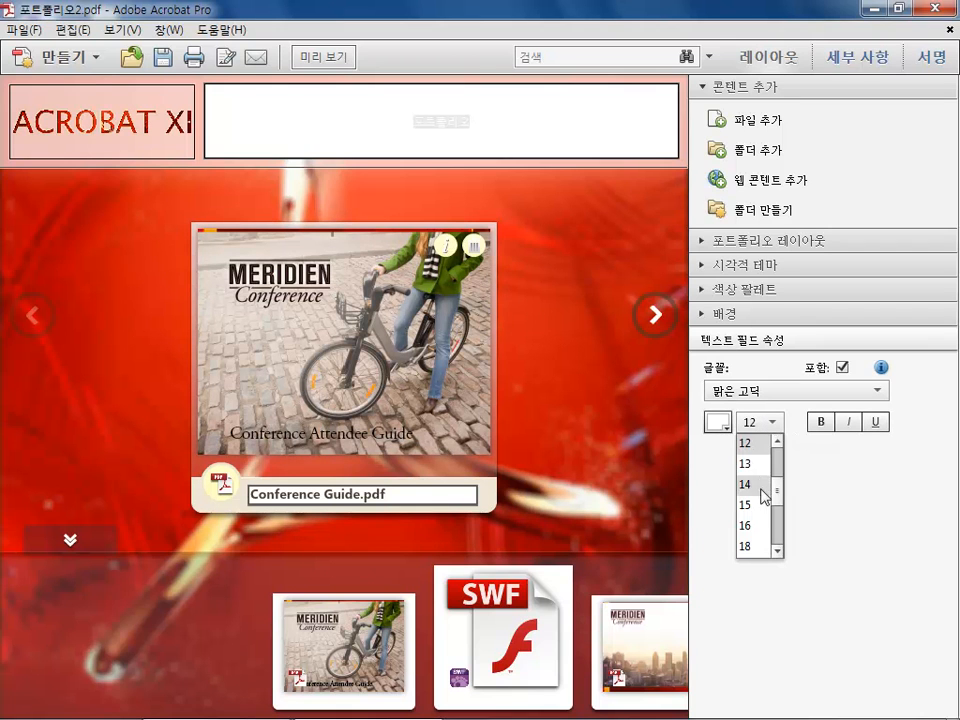
{"action": "left_click_drag", "start_coordinate": [780, 521], "coordinate": [778, 542]}
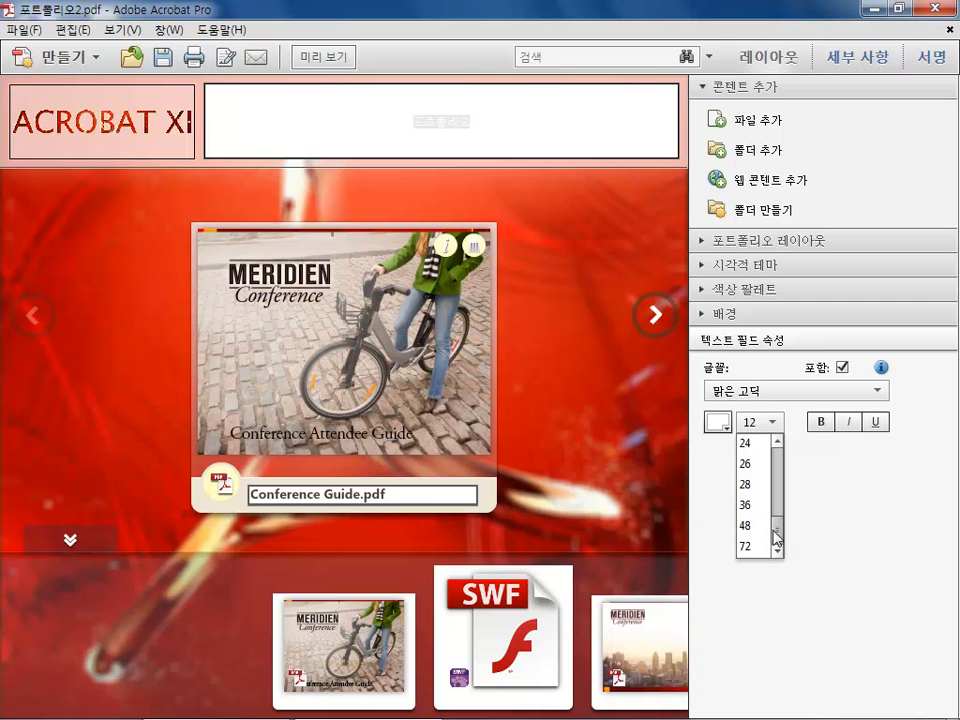
{"action": "left_click", "coordinate": [749, 506]}
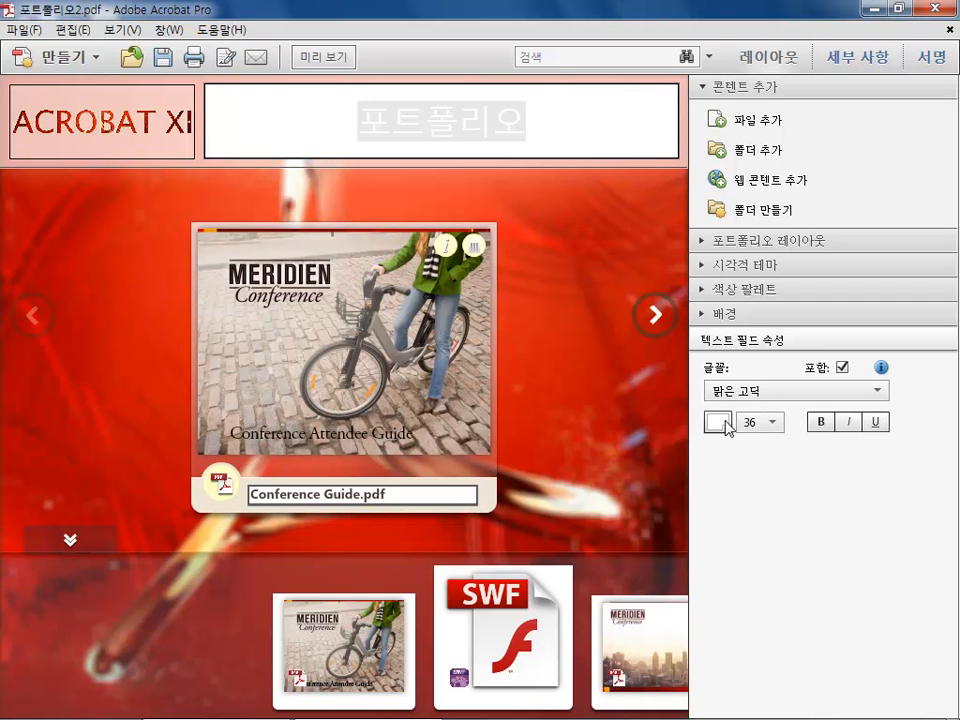
Set the header title's text color to black and finish editing the text field.
{"action": "left_click", "coordinate": [718, 422]}
{"action": "left_click", "coordinate": [718, 477]}
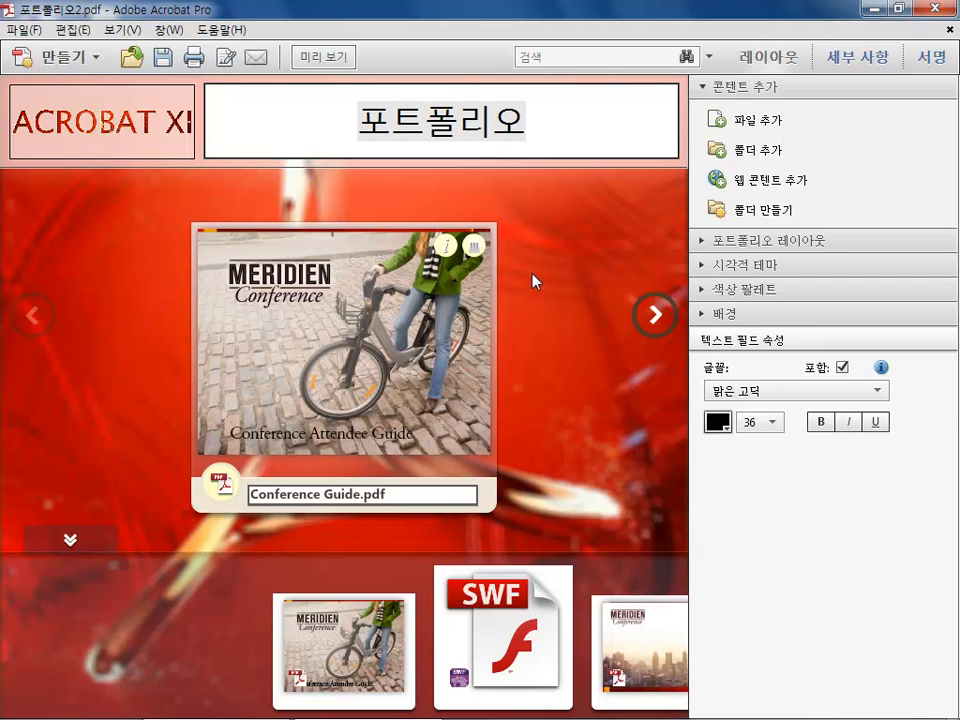
{"action": "left_click", "coordinate": [500, 198]}
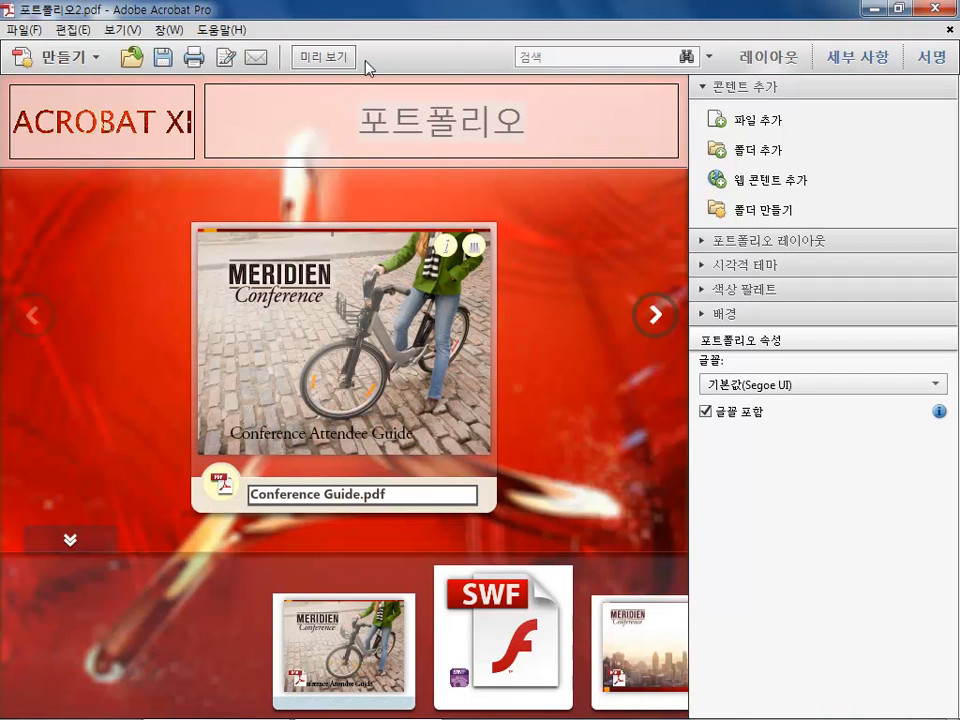
Preview the finished portfolio and browse forward through its files to Local Mutual NDA.pdf.
{"action": "left_click", "coordinate": [326, 60]}
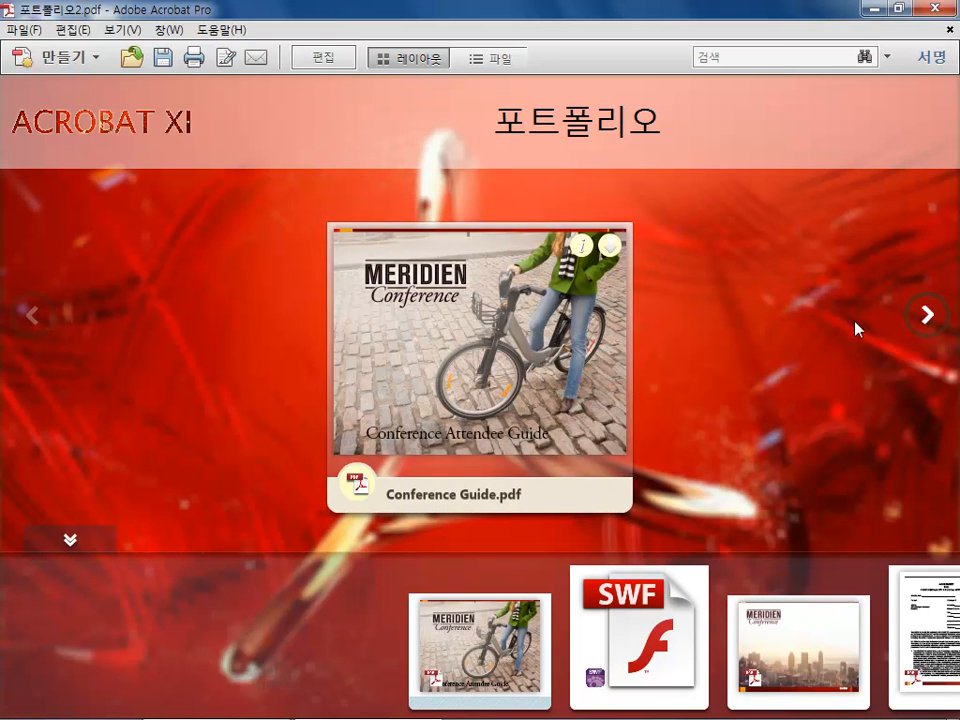
{"action": "left_click", "coordinate": [924, 315]}
{"action": "left_click", "coordinate": [925, 315]}
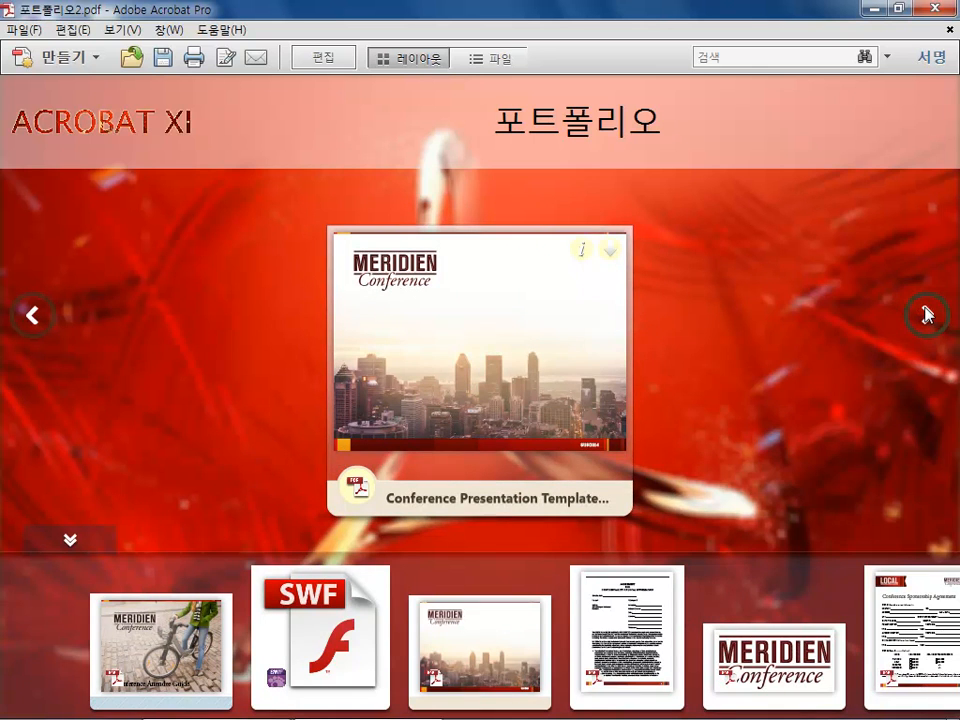
{"action": "left_click", "coordinate": [925, 315]}
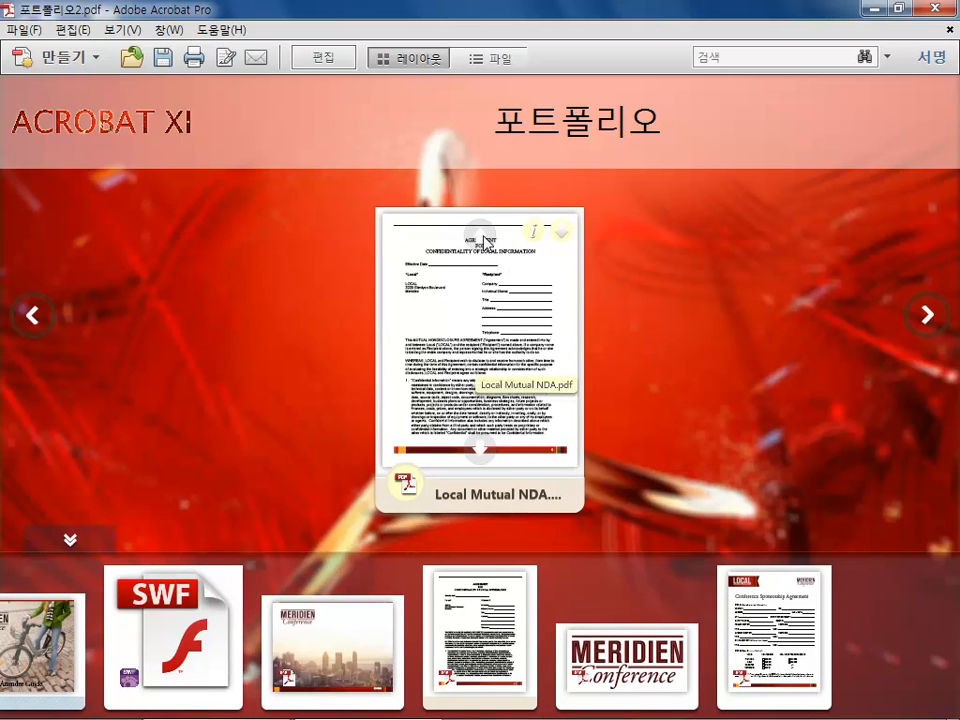
Page forward and back through the pages of Local Mutual NDA.pdf in the portfolio preview.
{"action": "left_click", "coordinate": [479, 451]}
{"action": "left_click", "coordinate": [479, 451]}
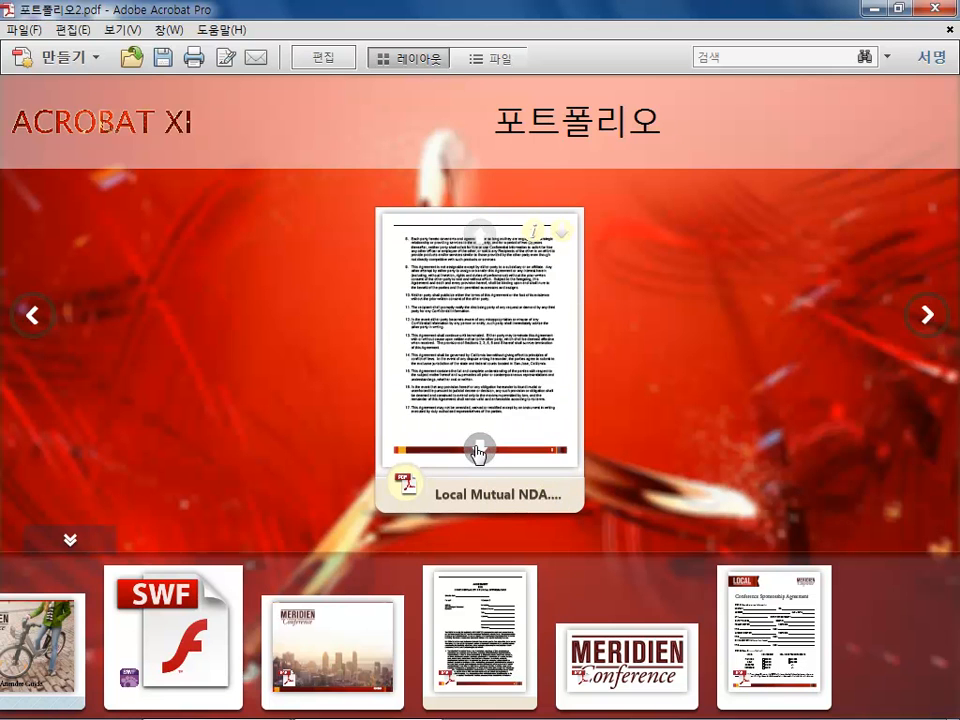
{"action": "left_click", "coordinate": [479, 451]}
{"action": "left_click", "coordinate": [480, 236]}
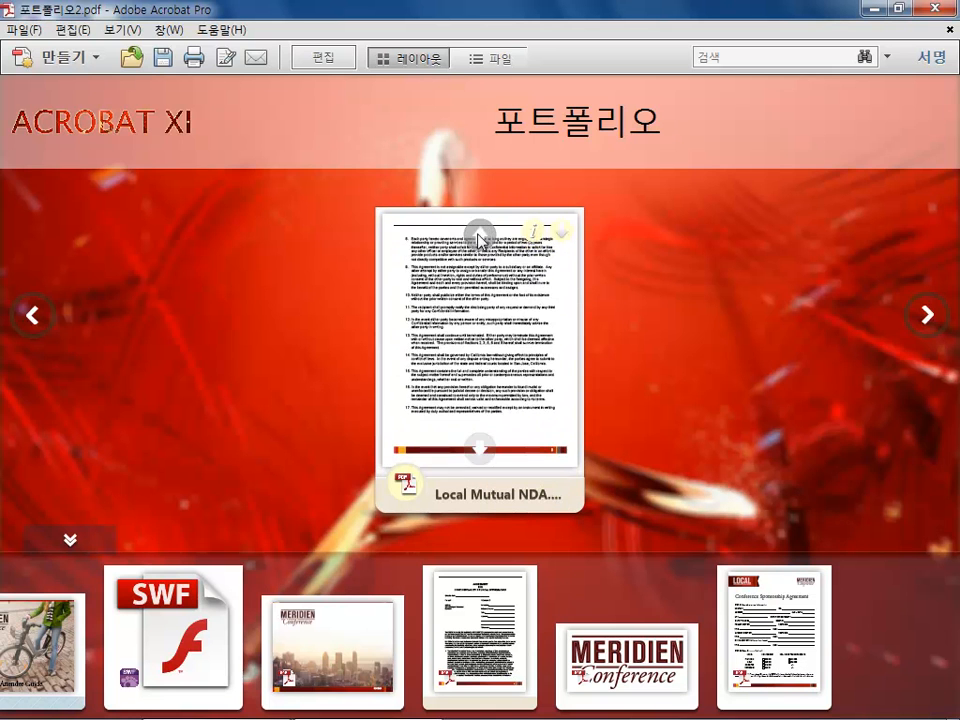
{"action": "left_click", "coordinate": [480, 236]}
{"action": "left_click", "coordinate": [480, 237]}
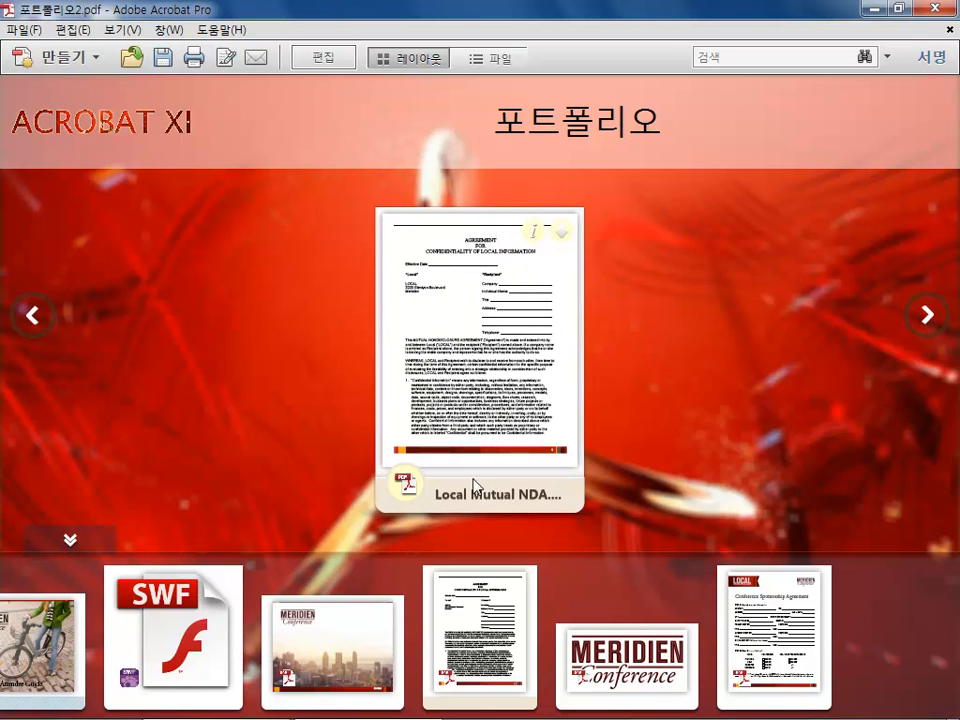
{"action": "left_click", "coordinate": [479, 458]}
{"action": "scroll", "coordinate": [465, 406], "scroll_direction": "up", "scroll_amount": 1}
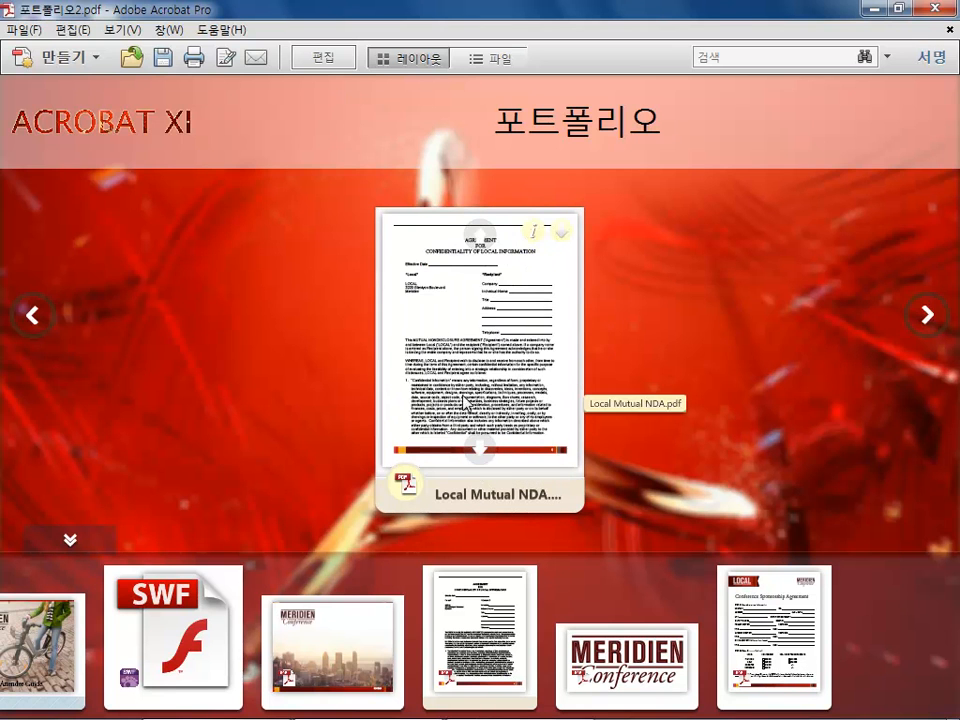
Start extracting Local Mutual NDA.pdf from the portfolio preview, and cancel without saving it.
{"action": "left_click", "coordinate": [563, 237]}
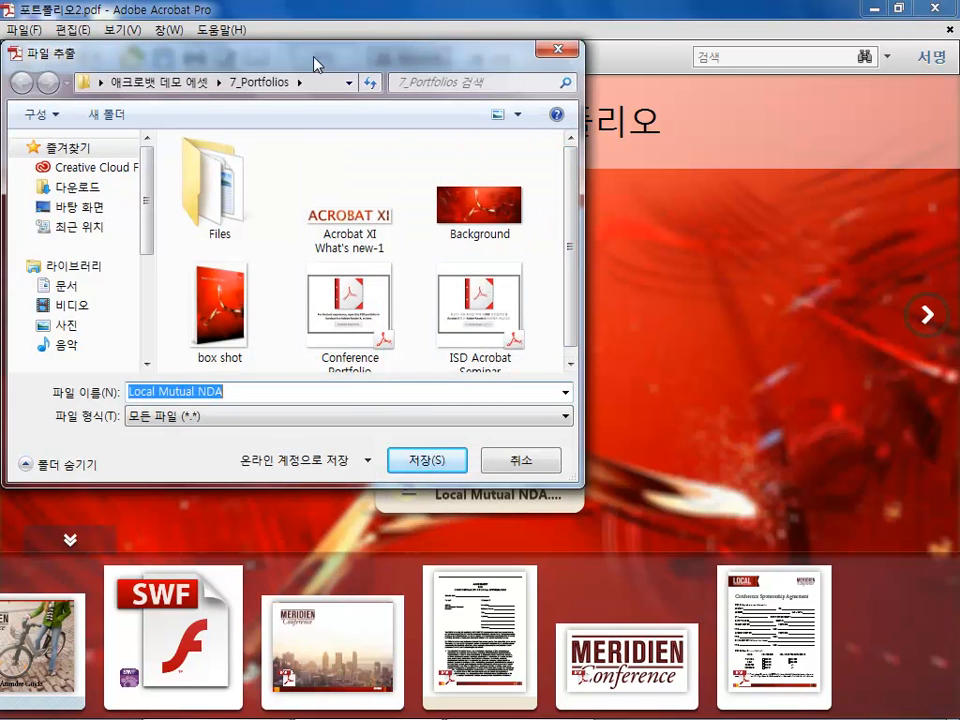
{"action": "left_click_drag", "start_coordinate": [315, 62], "coordinate": [461, 92]}
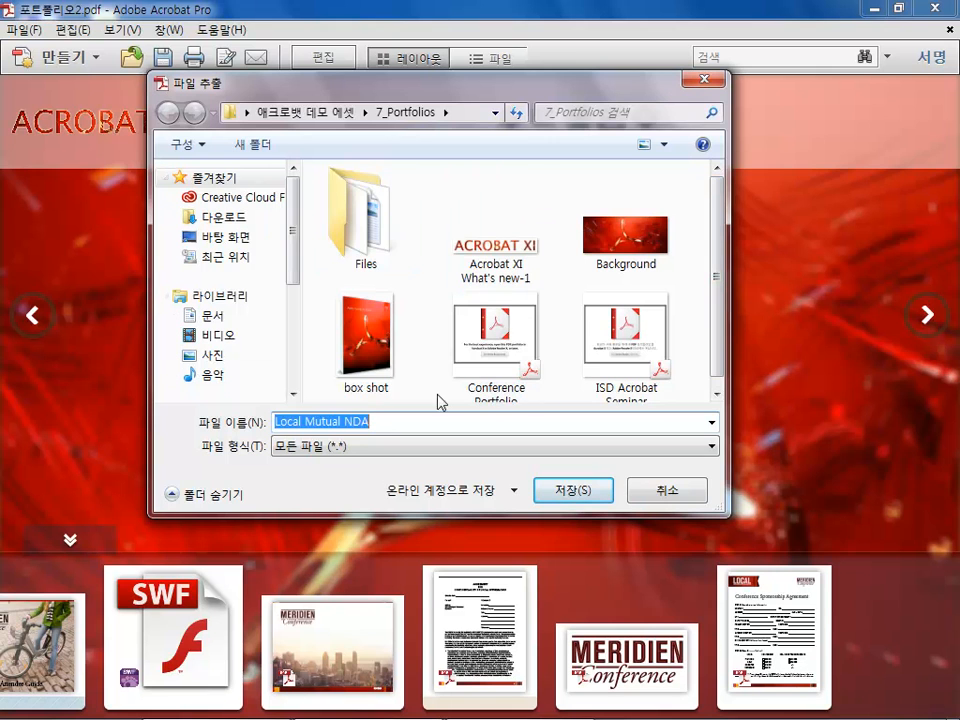
{"action": "left_click", "coordinate": [667, 490]}
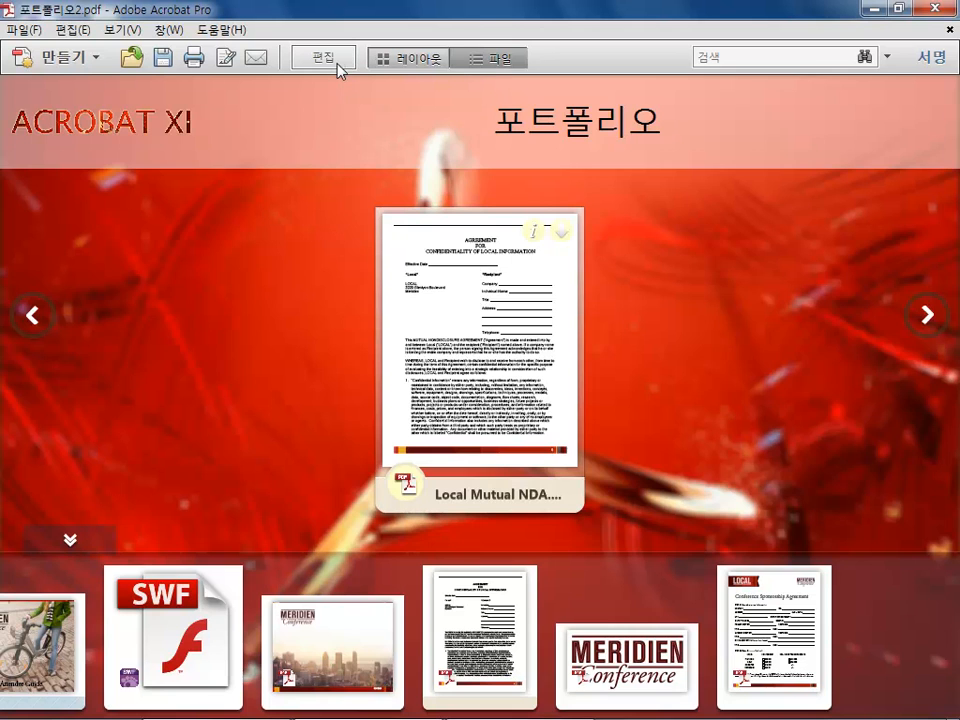
Show the portfolio as a detailed file list, start extracting Local Mutual NDA.pdf from there, and cancel the extraction.
{"action": "left_click", "coordinate": [416, 60]}
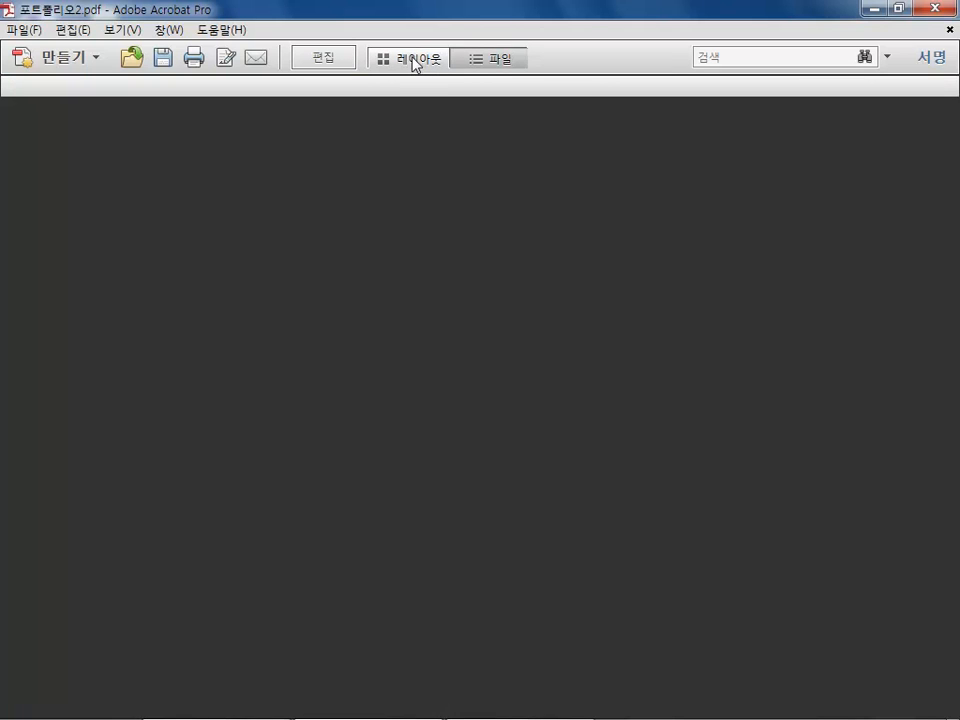
{"action": "left_click", "coordinate": [497, 59]}
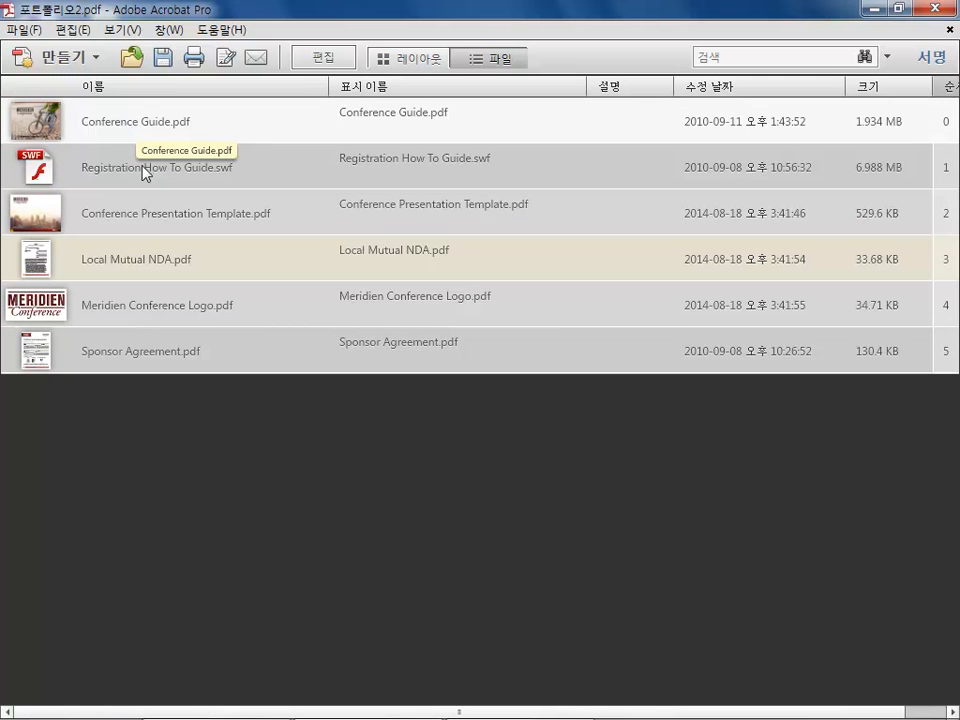
{"action": "right_click", "coordinate": [229, 429]}
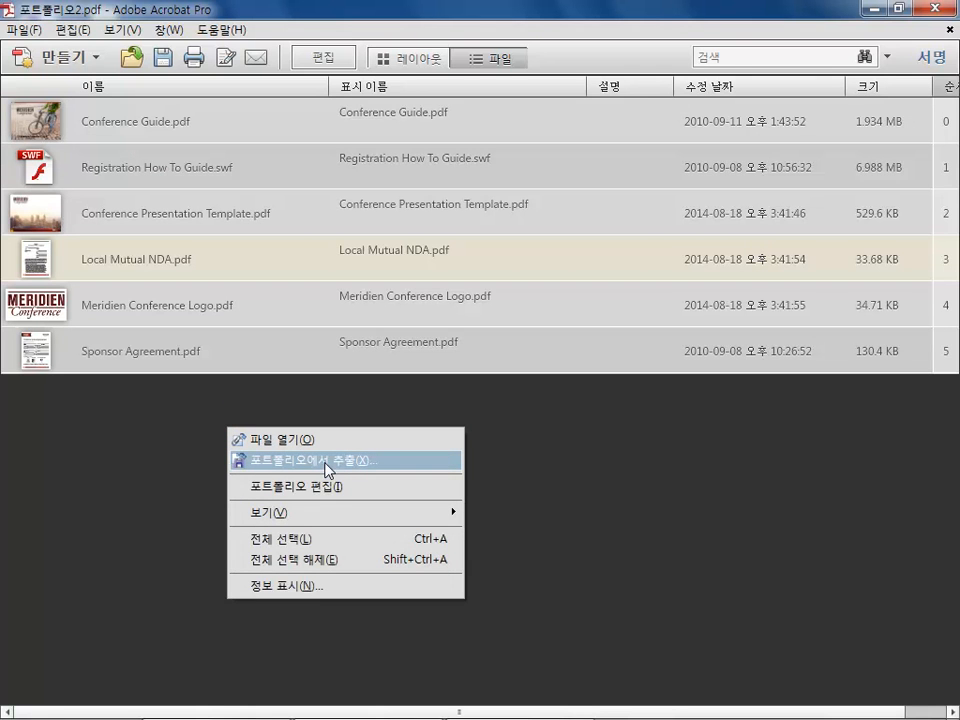
{"action": "left_click", "coordinate": [278, 468]}
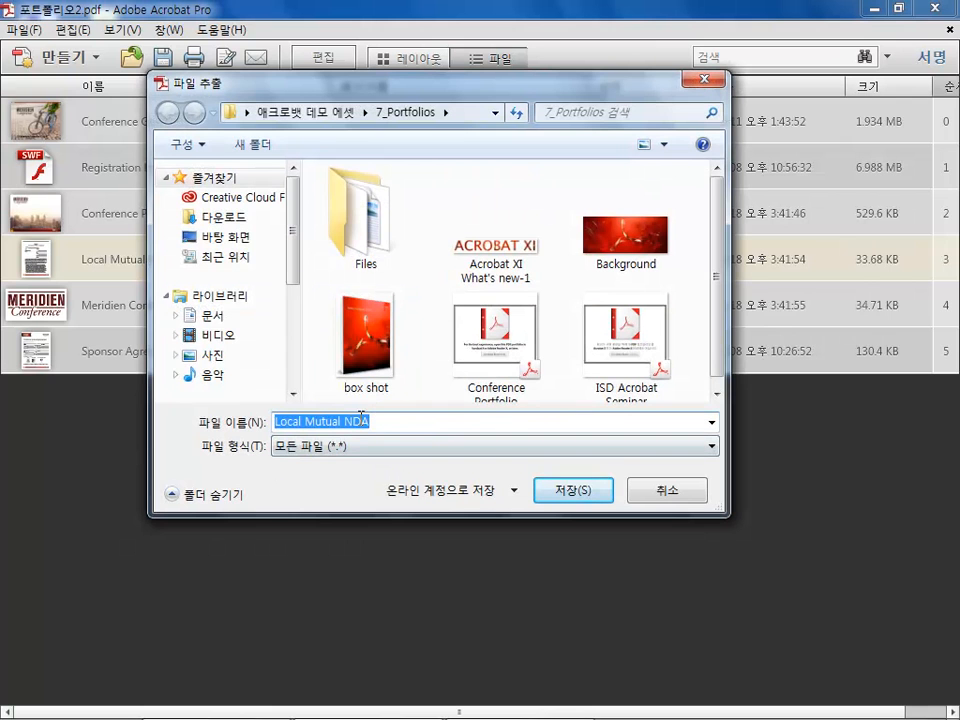
{"action": "left_click", "coordinate": [667, 491]}
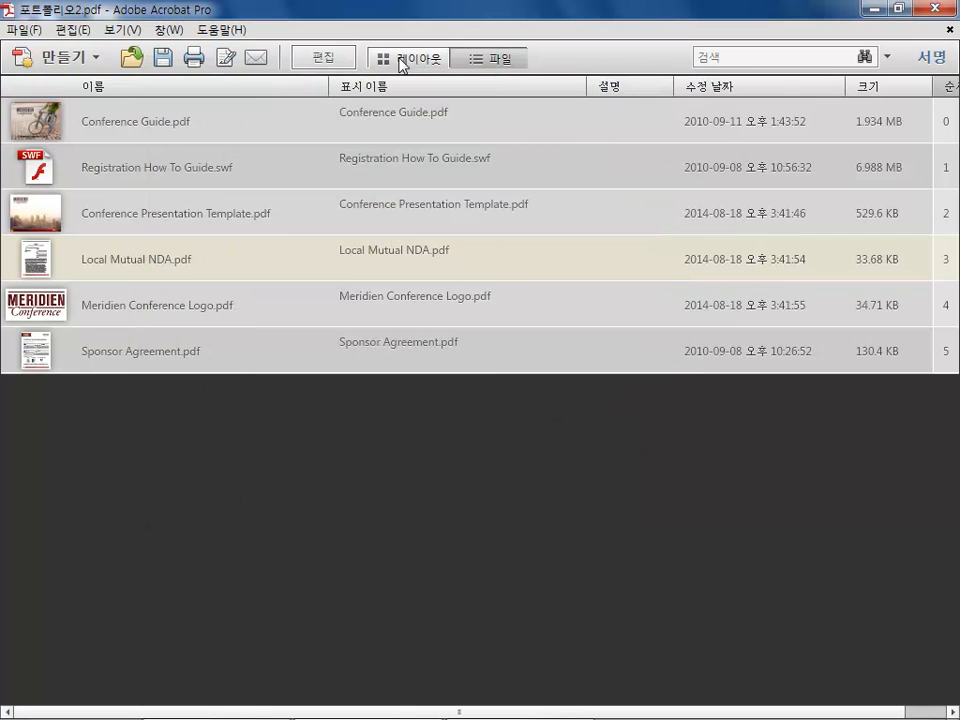
Return the portfolio to its layout view, preview Registration How To Guide.swf, and close the preview.
{"action": "left_click", "coordinate": [400, 62]}
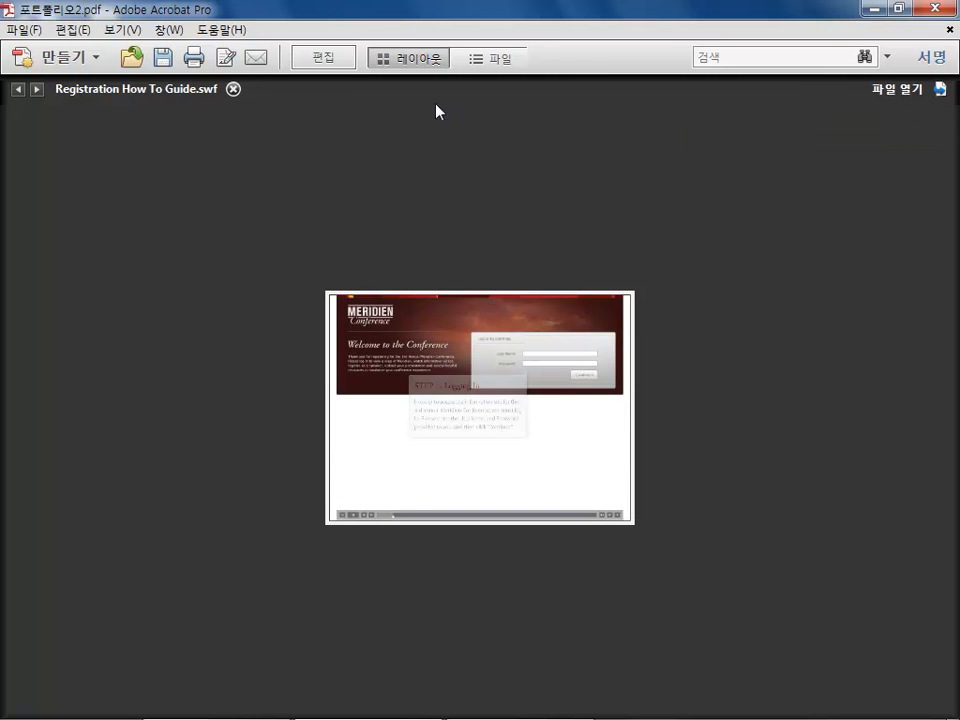
{"action": "left_click", "coordinate": [232, 90]}
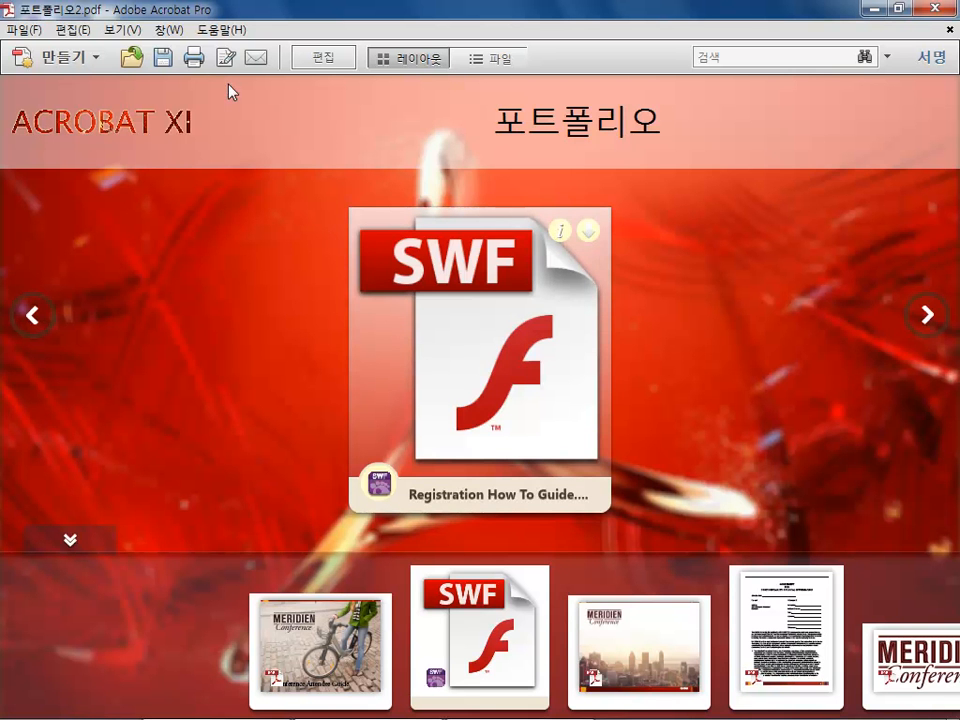